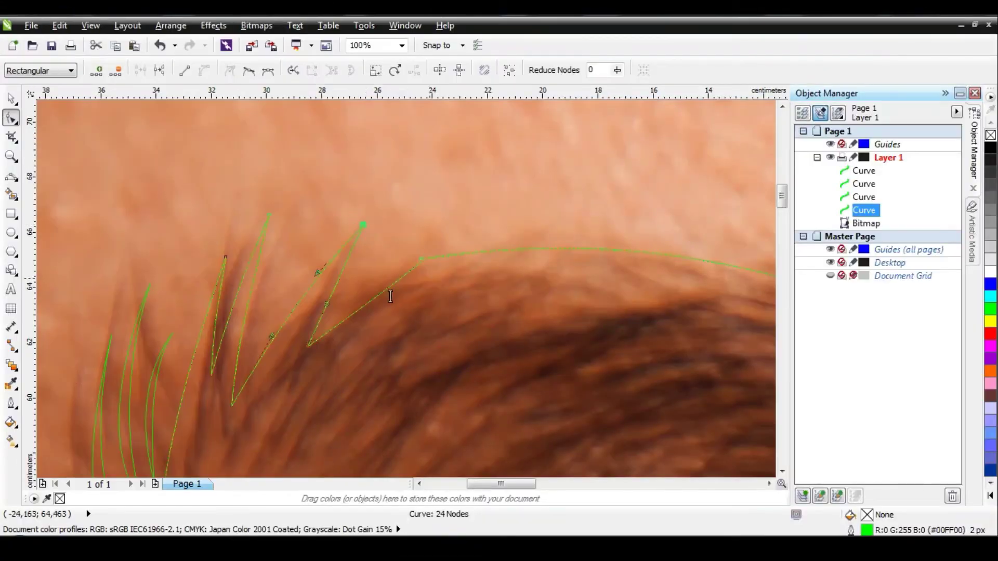
- Bend the join between the brow outline and inner strand into a smooth arc along the hairs
click(421, 258)
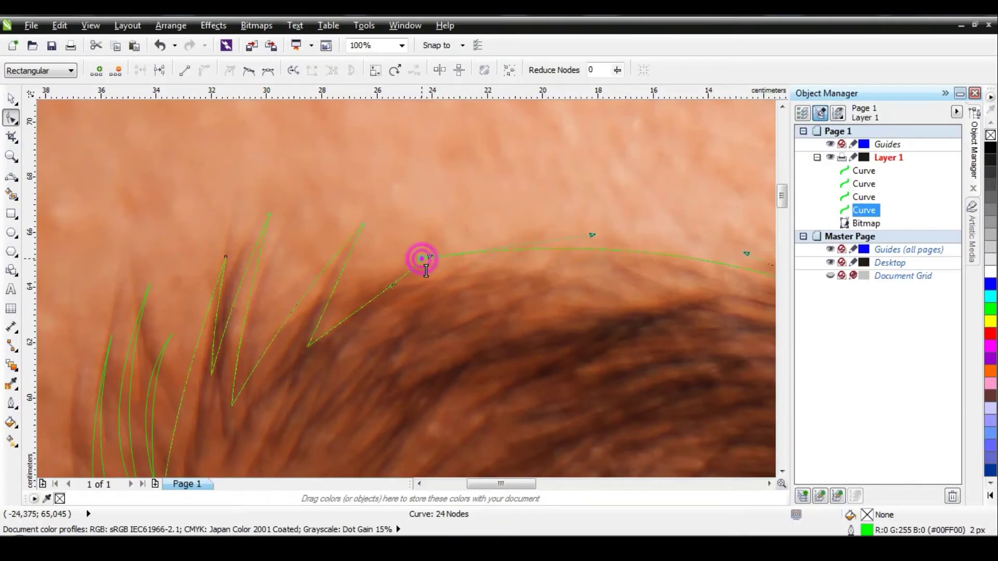
scroll(425, 268, up, 1)
scroll(425, 262, up, 1)
scroll(436, 260, down, 1)
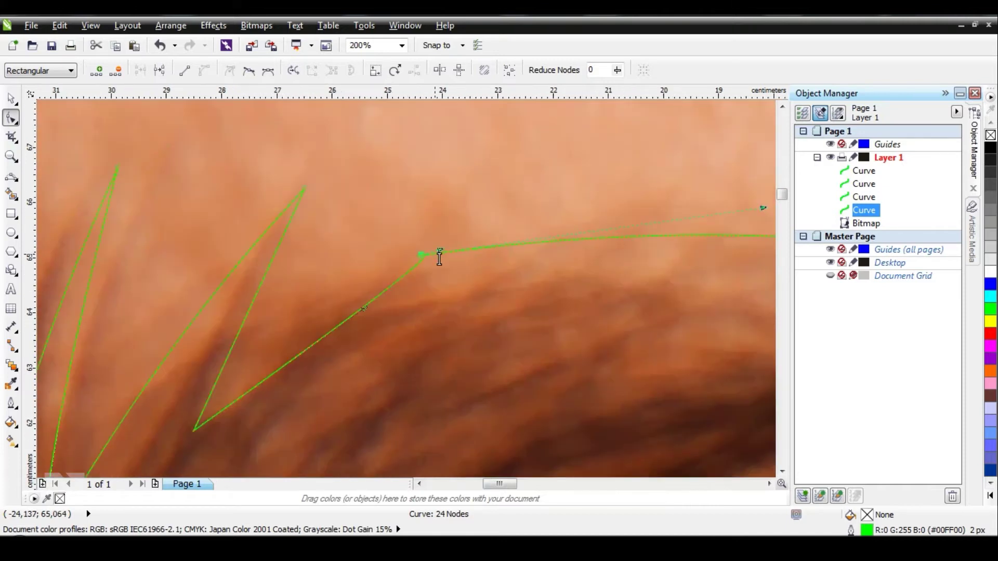
drag(441, 252, 377, 288)
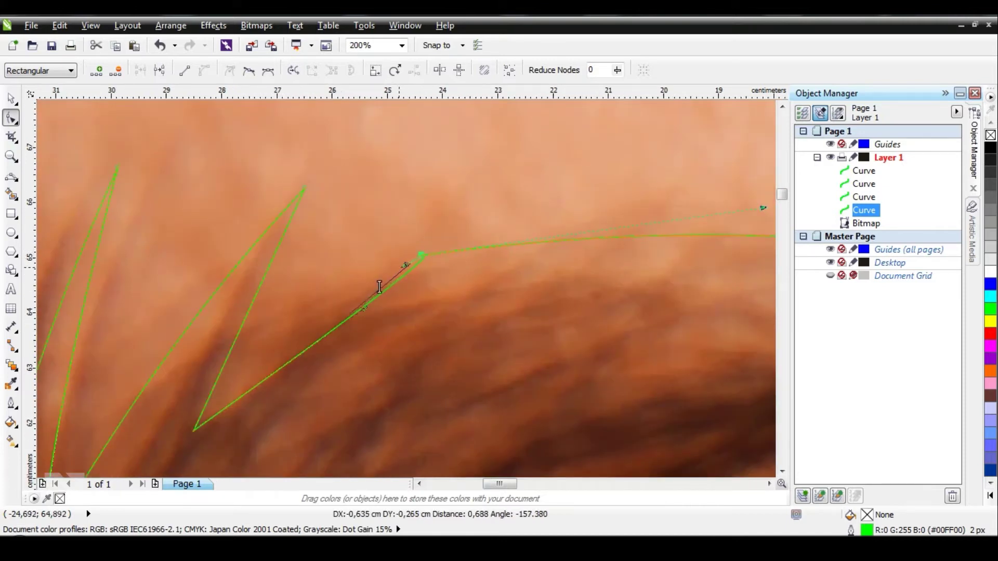
mouse_move(376, 306)
mouse_down()
mouse_move(292, 321)
mouse_move(333, 281)
mouse_move(383, 269)
mouse_up()
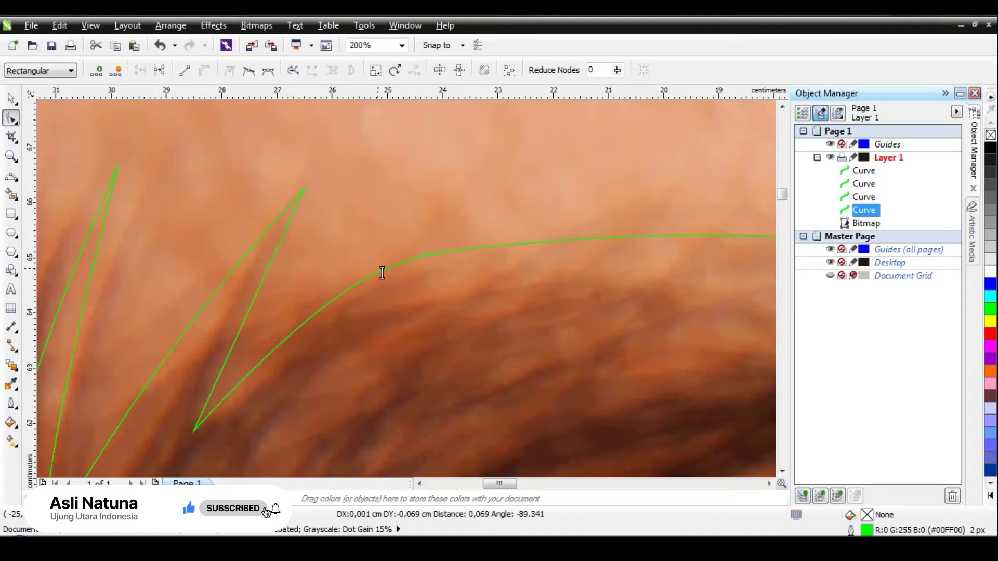
scroll(383, 270, down, 2)
- Reshape the outline's upper edge and its node handle to hug the brow arch toward the tail
click(342, 233)
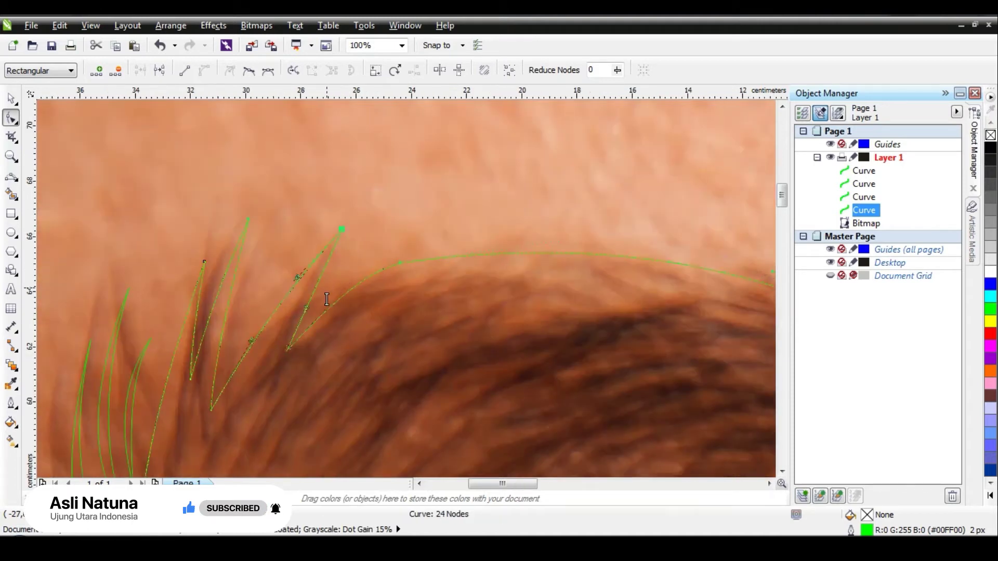
scroll(284, 286, down, 3)
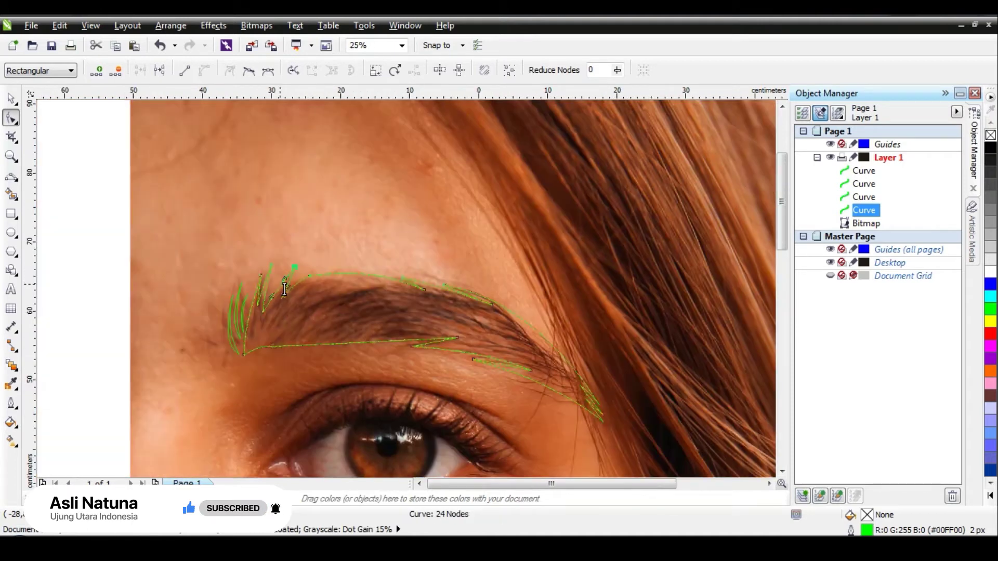
click(12, 99)
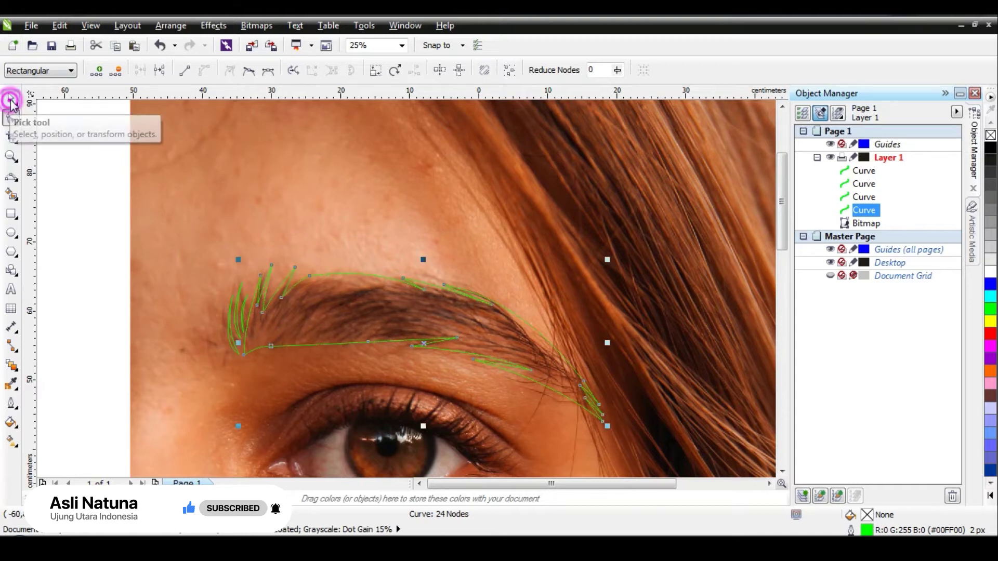
click(9, 120)
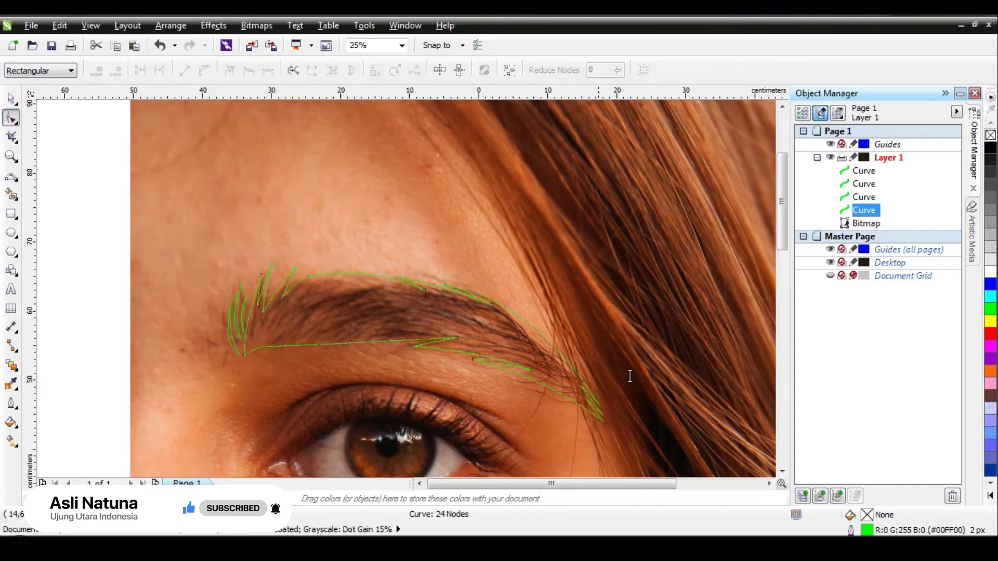
scroll(601, 370, up, 2)
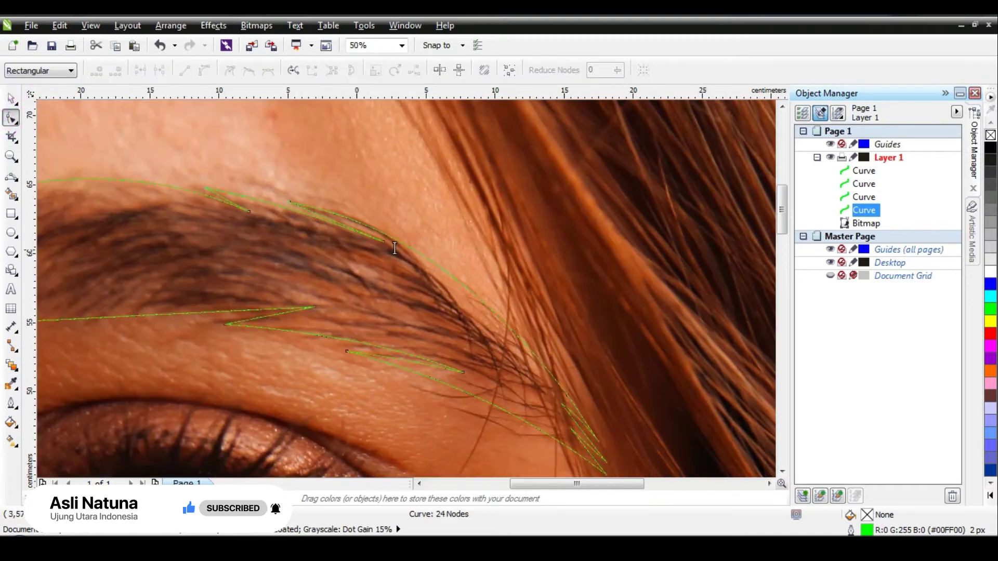
click(290, 202)
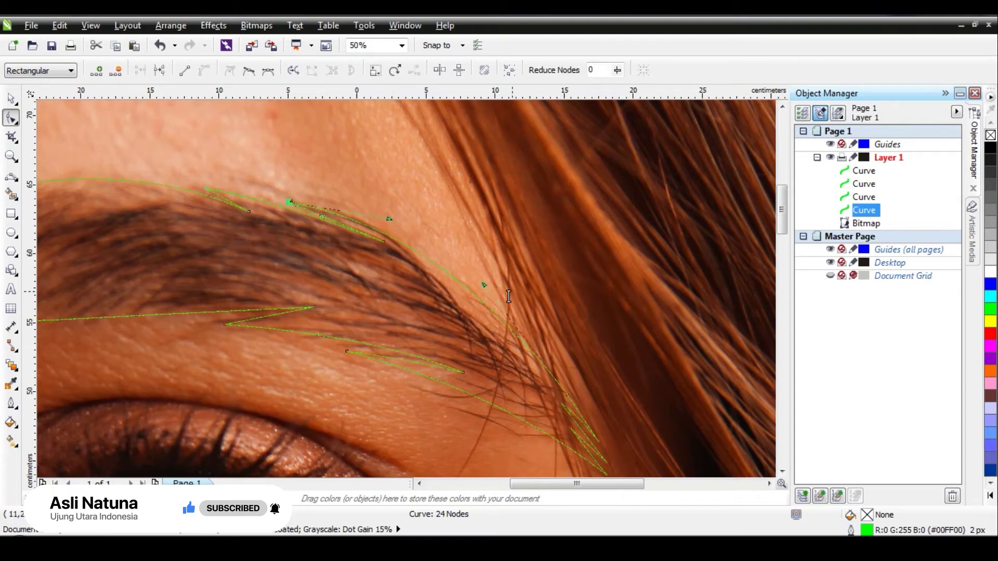
drag(488, 285, 502, 347)
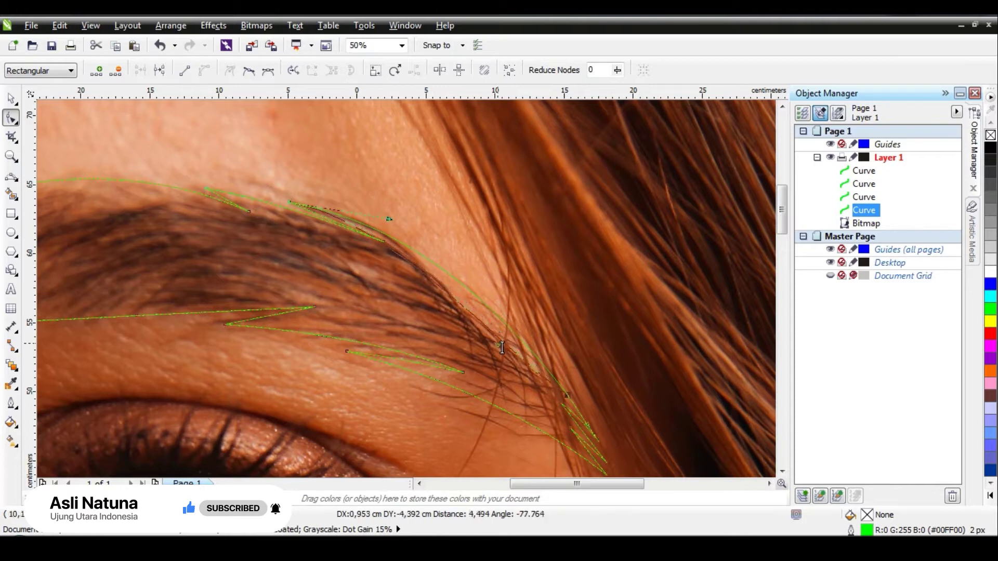
drag(502, 347, 495, 340)
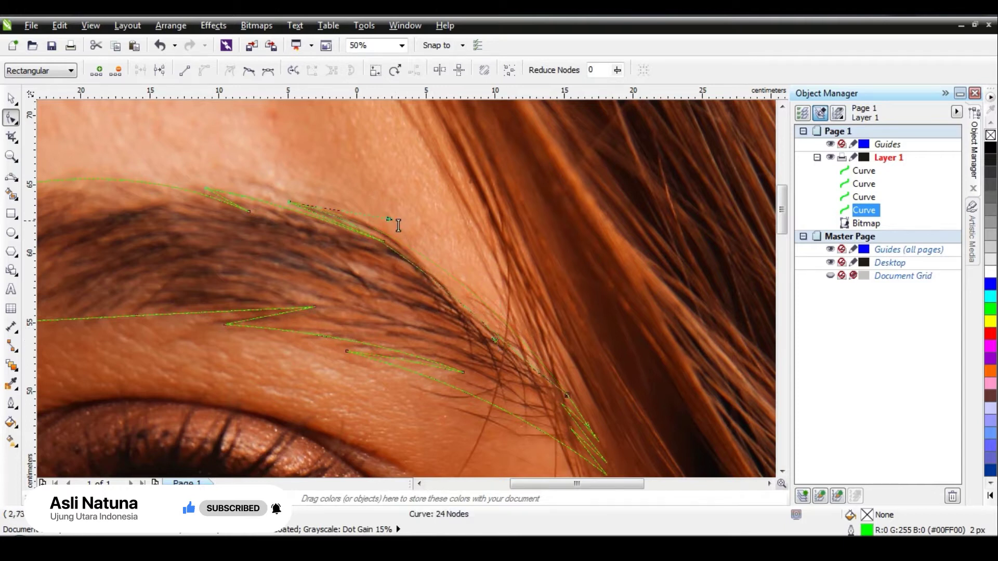
drag(396, 224, 418, 219)
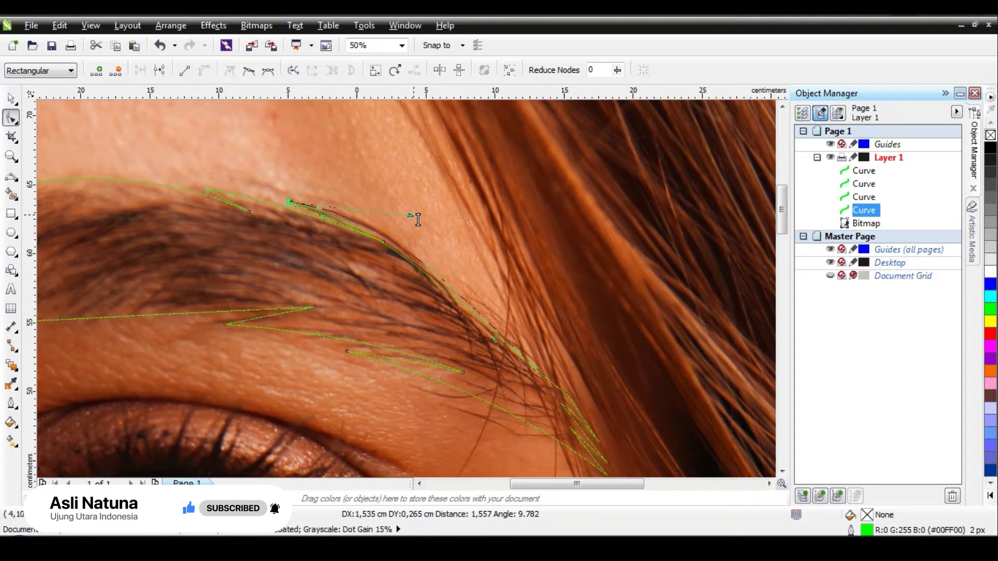
drag(418, 219, 431, 225)
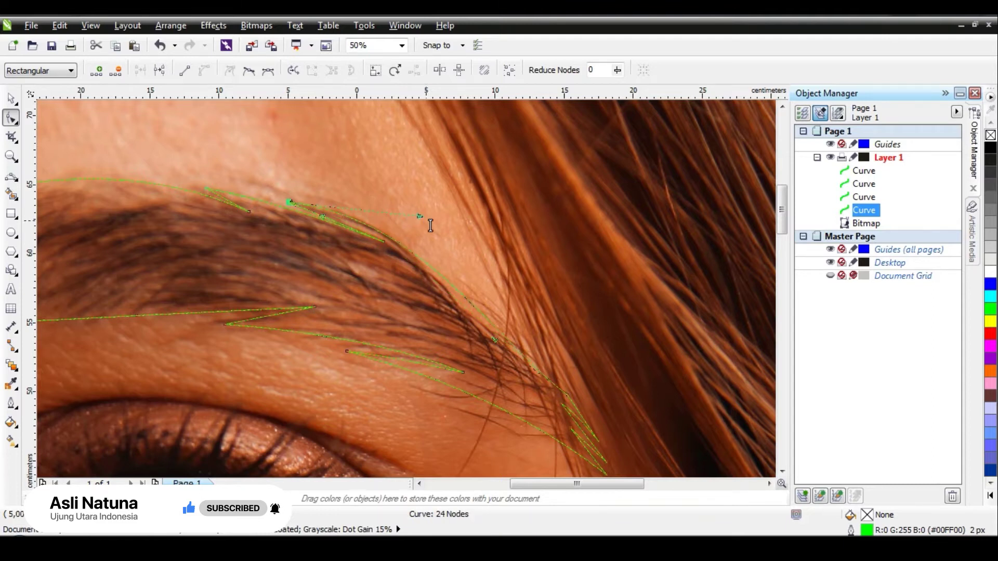
- Fit the slender strand's nodes and segments onto individual hairs along the brow arch at 200% zoom
scroll(347, 233, up, 2)
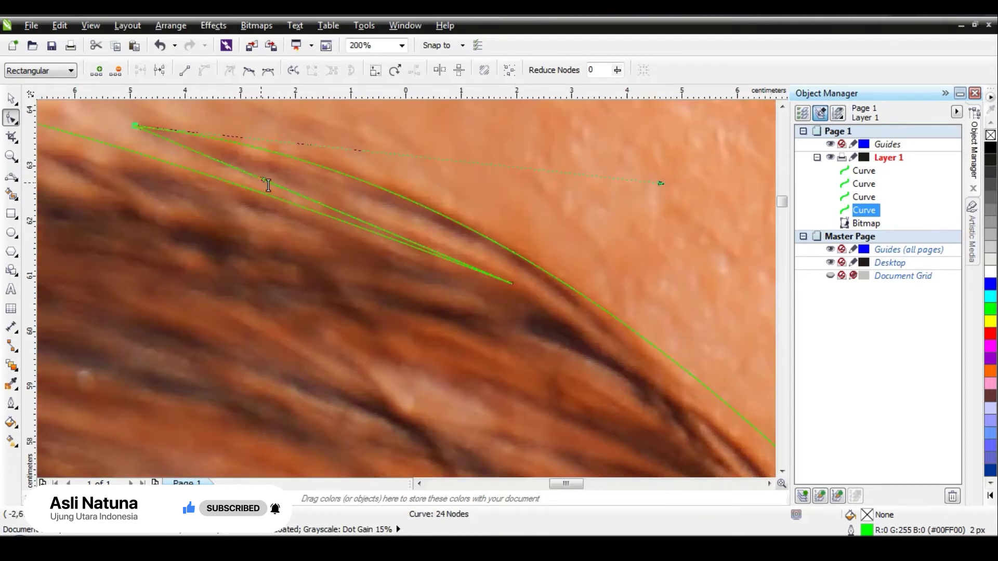
drag(268, 185, 372, 212)
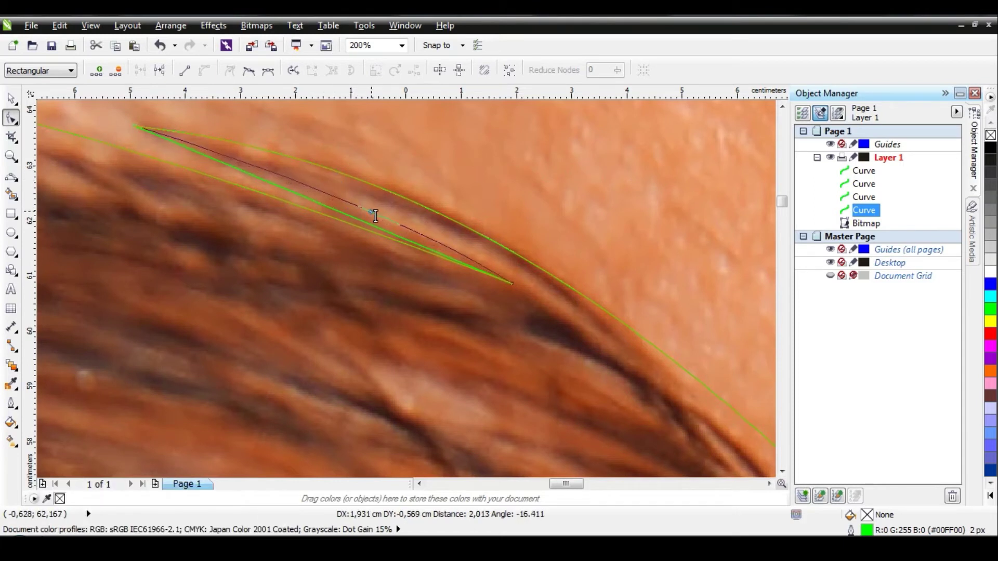
click(513, 280)
drag(425, 225, 403, 217)
scroll(256, 165, down, 1)
scroll(357, 208, down, 1)
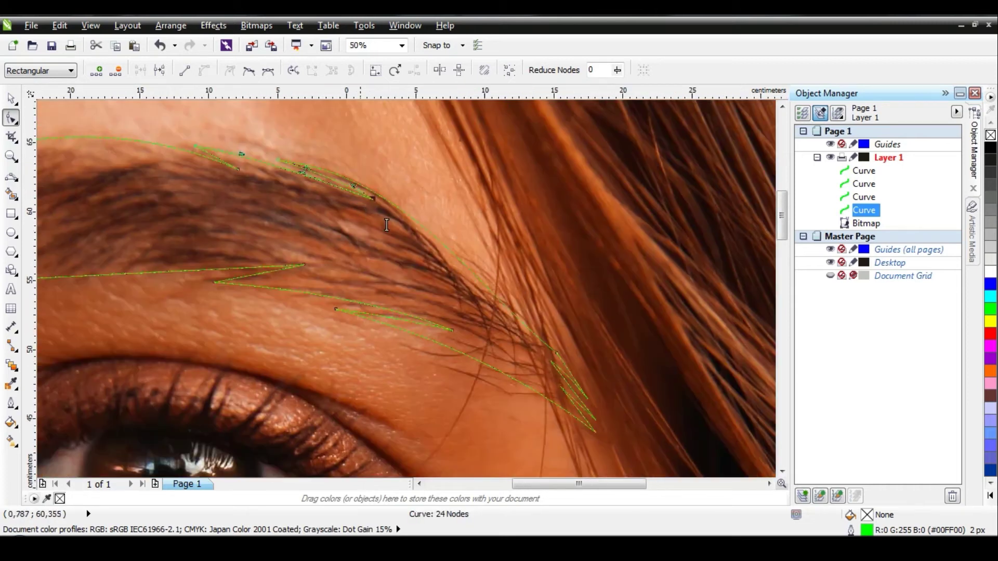
scroll(338, 192, up, 2)
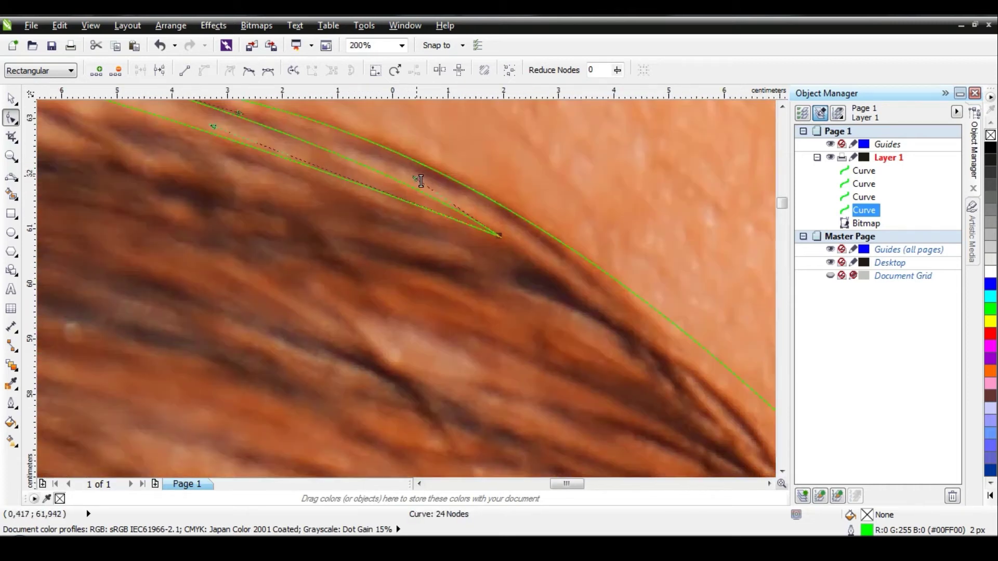
drag(420, 181, 411, 177)
scroll(347, 167, down, 1)
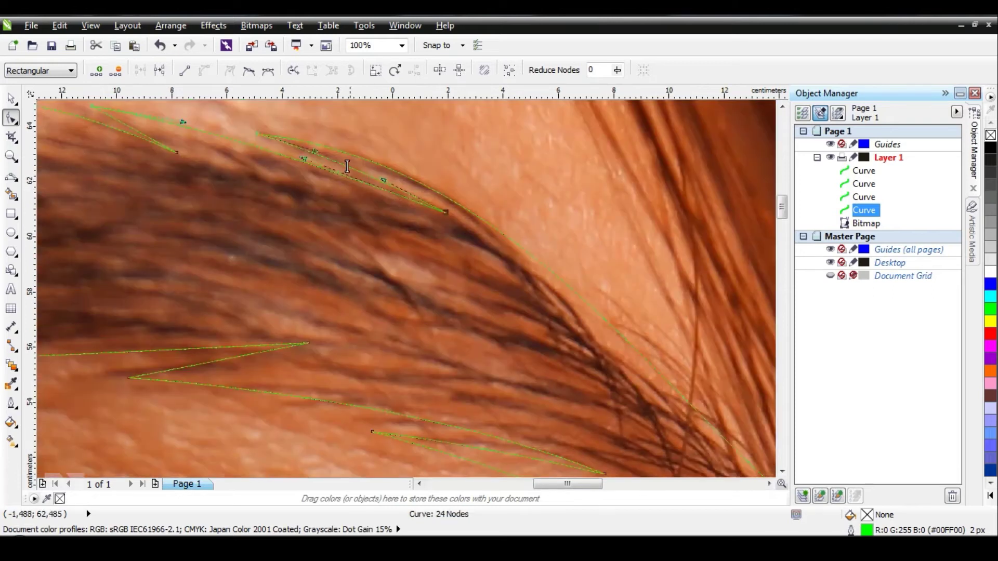
scroll(347, 166, up, 1)
scroll(384, 188, down, 2)
scroll(198, 122, up, 2)
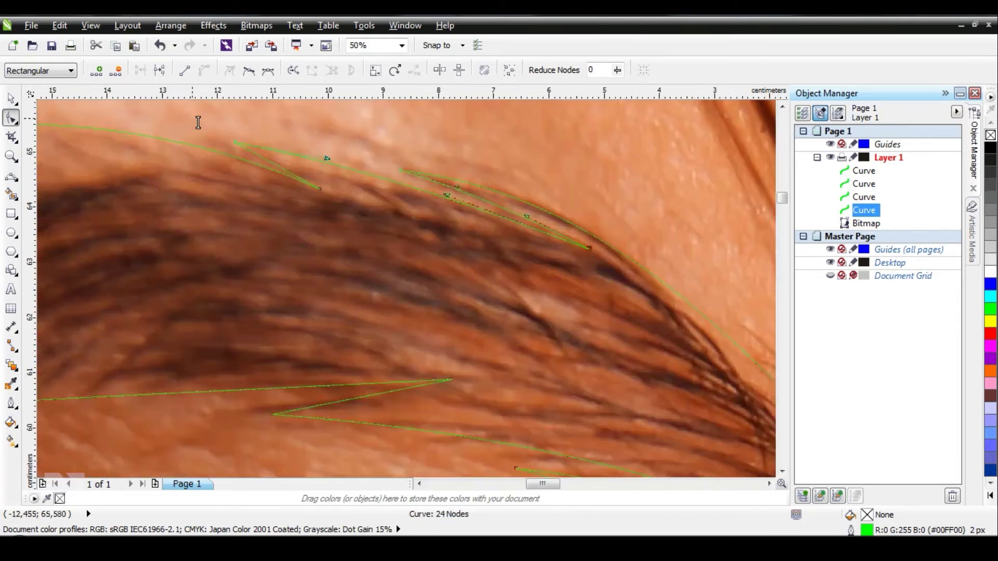
scroll(361, 178, down, 1)
scroll(343, 183, down, 2)
scroll(374, 199, down, 1)
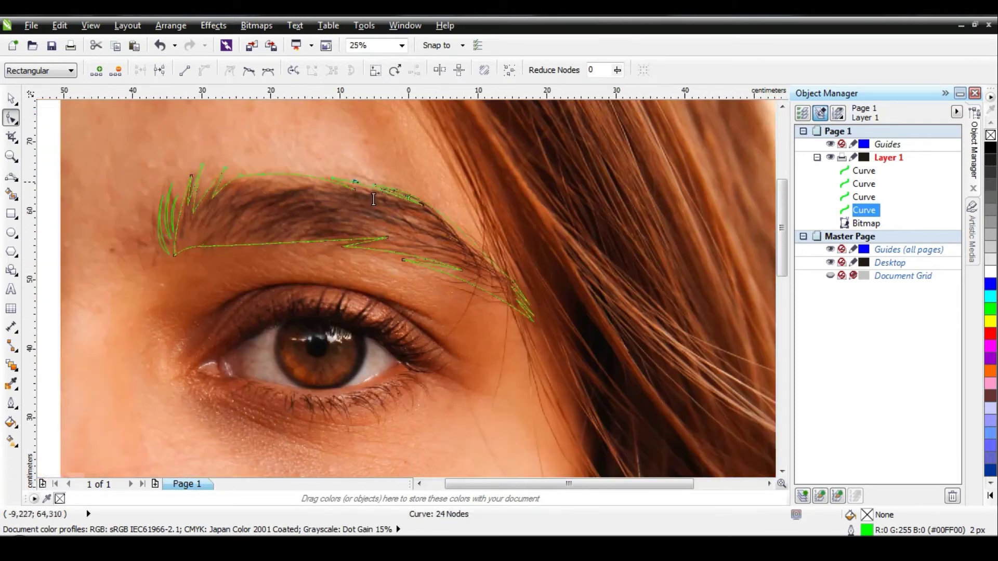
- Move strand nodes at the brow tail along the hairs and delete an unneeded node
scroll(509, 276, up, 2)
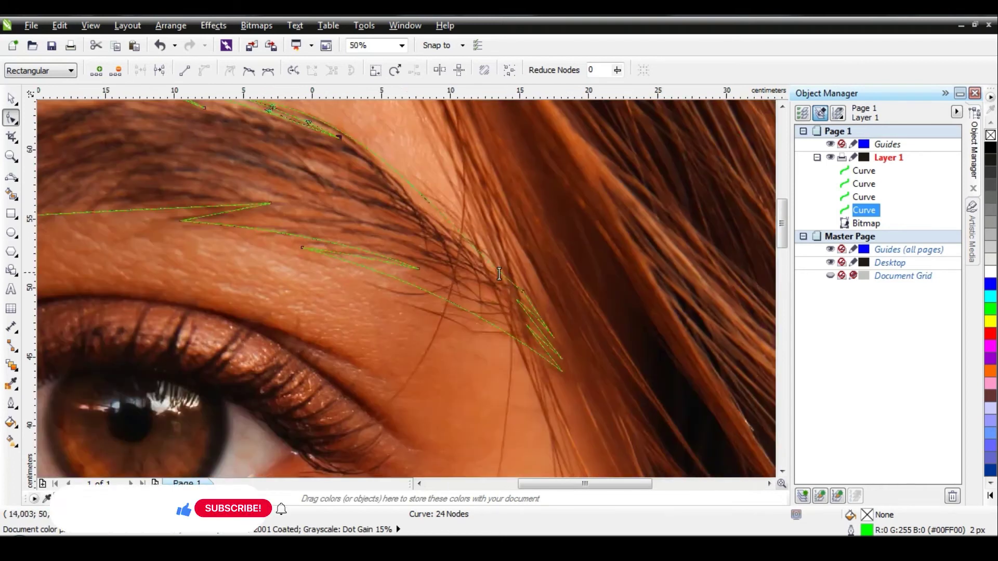
click(522, 292)
scroll(535, 301, up, 4)
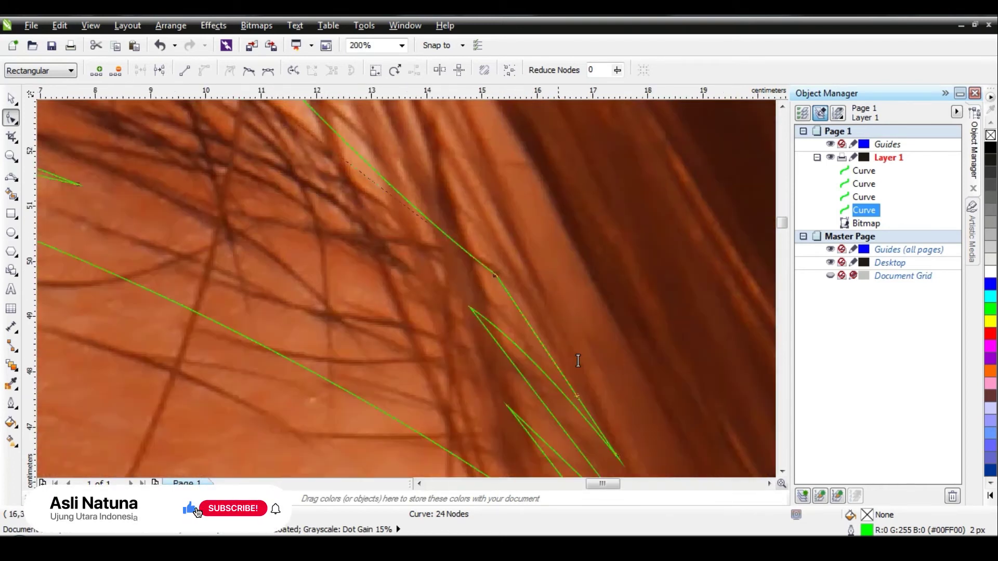
drag(583, 399, 554, 323)
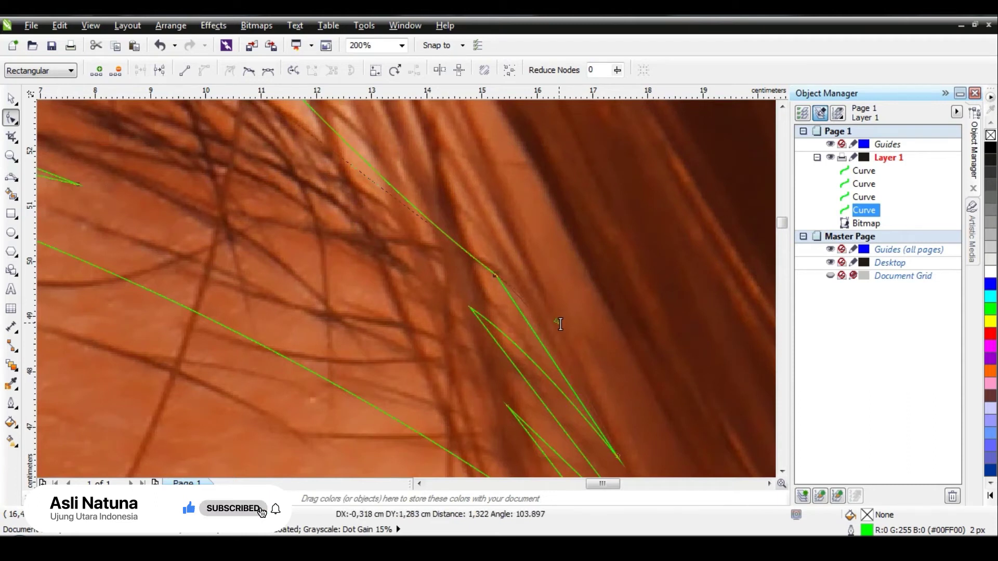
scroll(547, 285, down, 2)
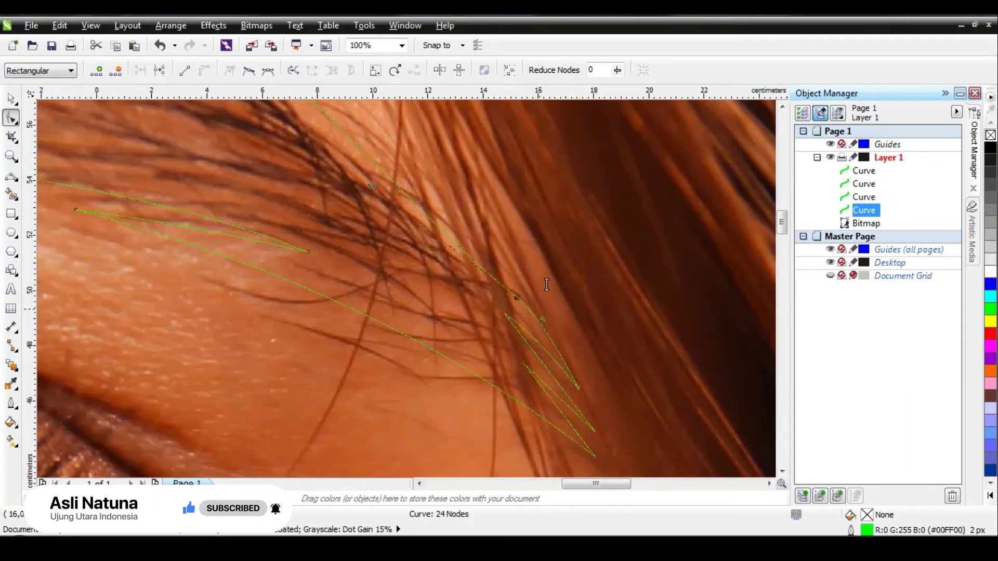
scroll(547, 309, up, 2)
drag(543, 330, 552, 339)
scroll(541, 332, down, 2)
scroll(512, 295, up, 1)
scroll(464, 287, down, 2)
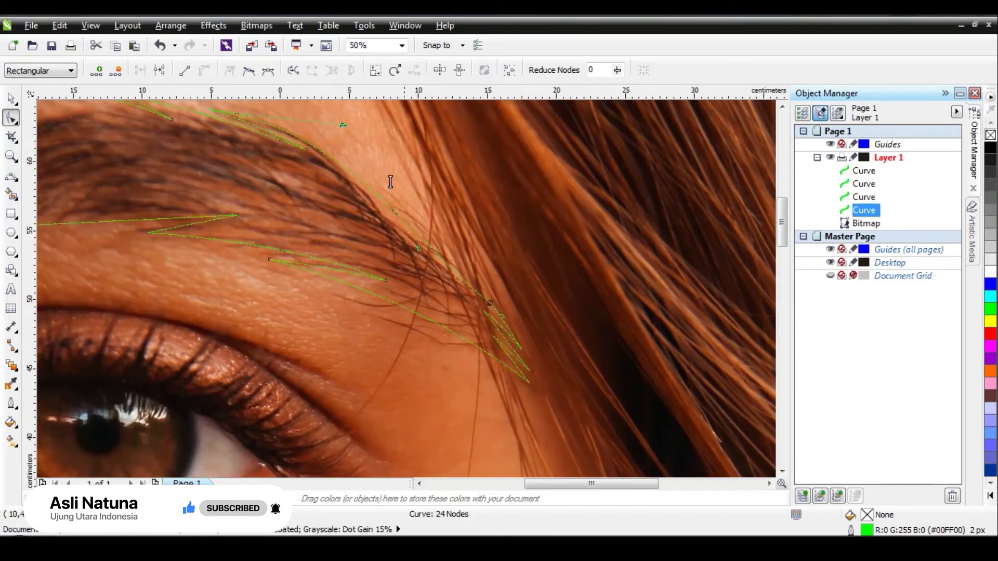
mouse_move(415, 250)
mouse_down()
mouse_move(408, 233)
mouse_move(399, 256)
mouse_up()
scroll(501, 308, up, 1)
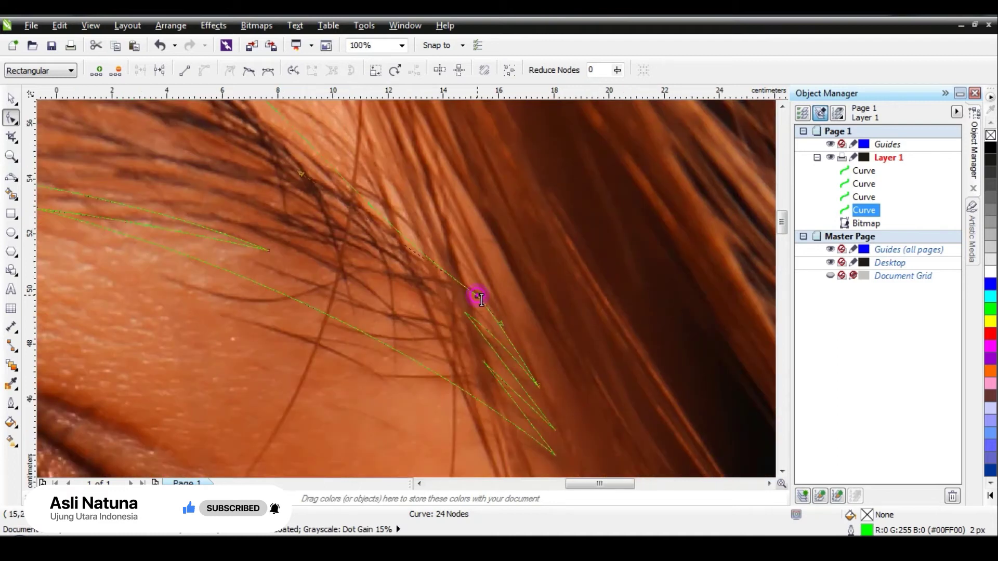
key(Delete)
scroll(486, 304, down, 1)
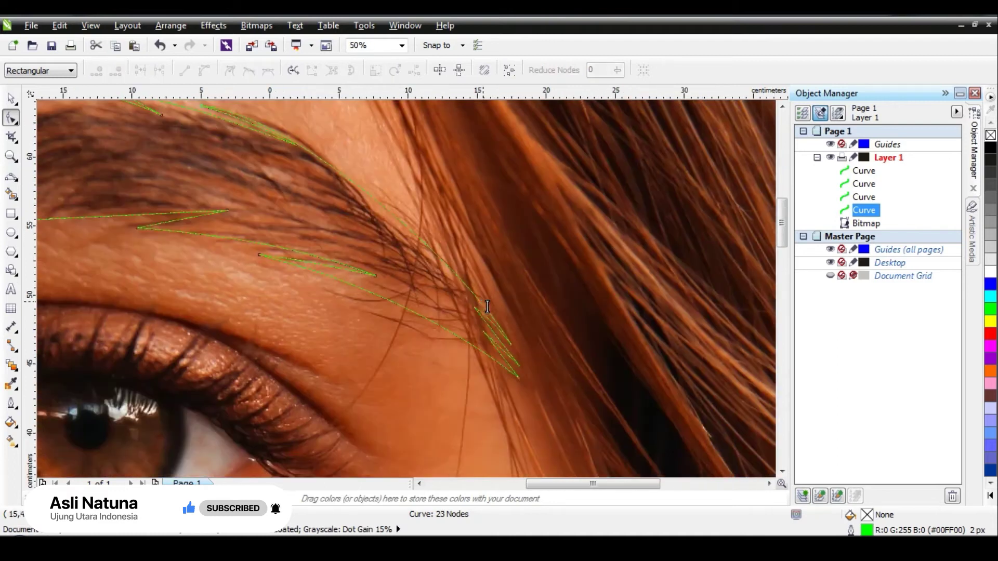
- Pull the remaining tail strand nodes and segments onto the eyebrow hairs, then zoom back out
click(514, 347)
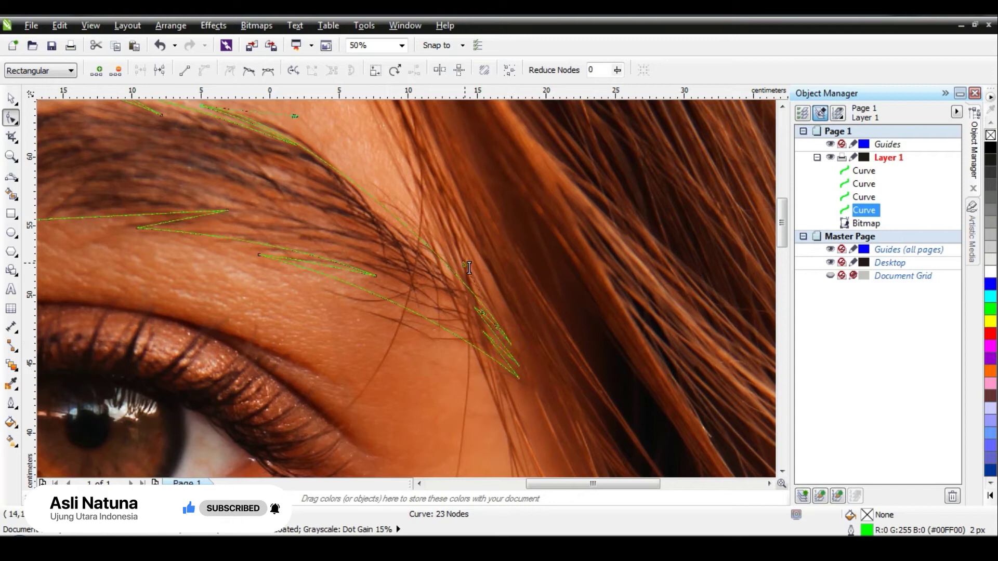
drag(468, 268, 439, 240)
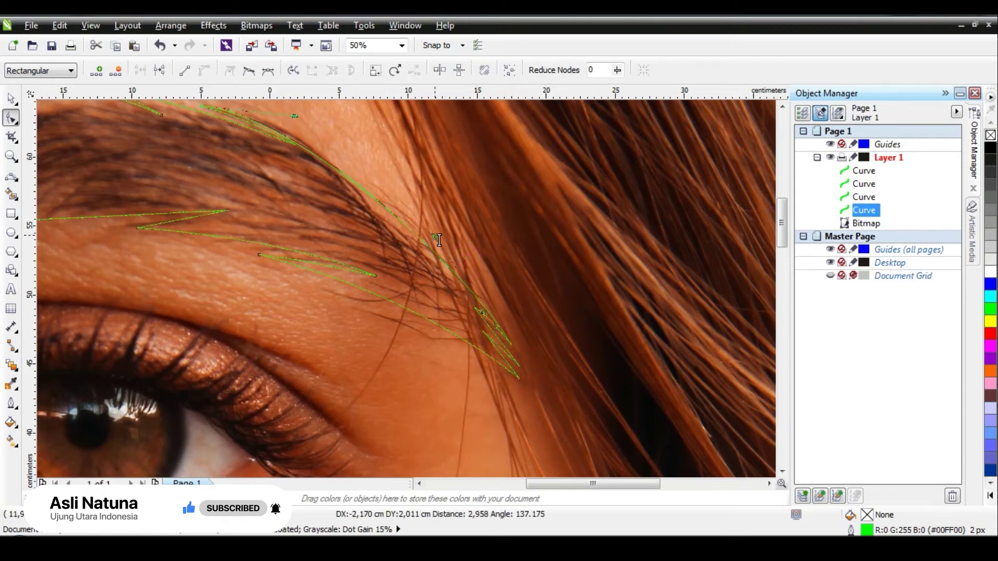
drag(439, 240, 447, 248)
drag(296, 115, 372, 163)
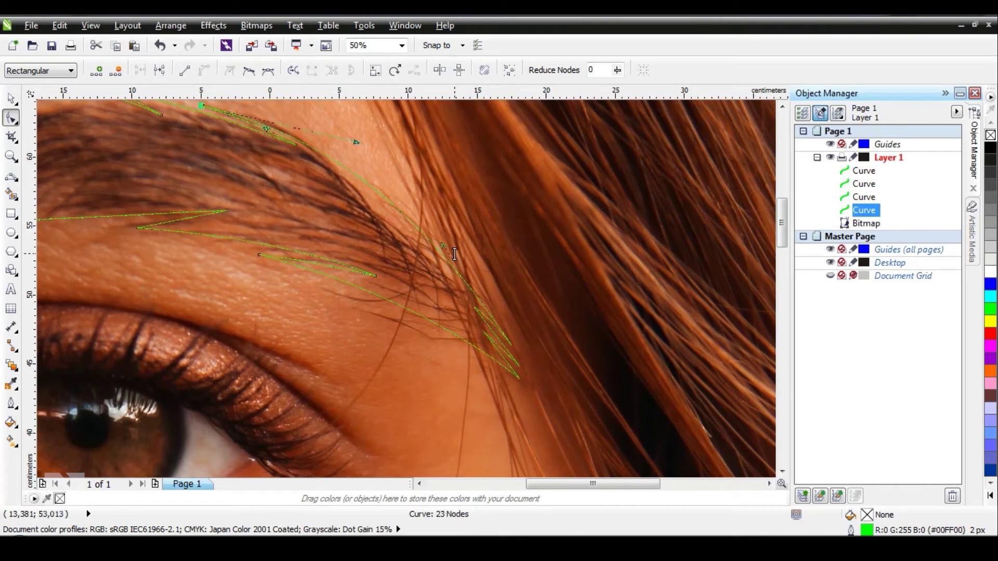
drag(449, 252, 421, 252)
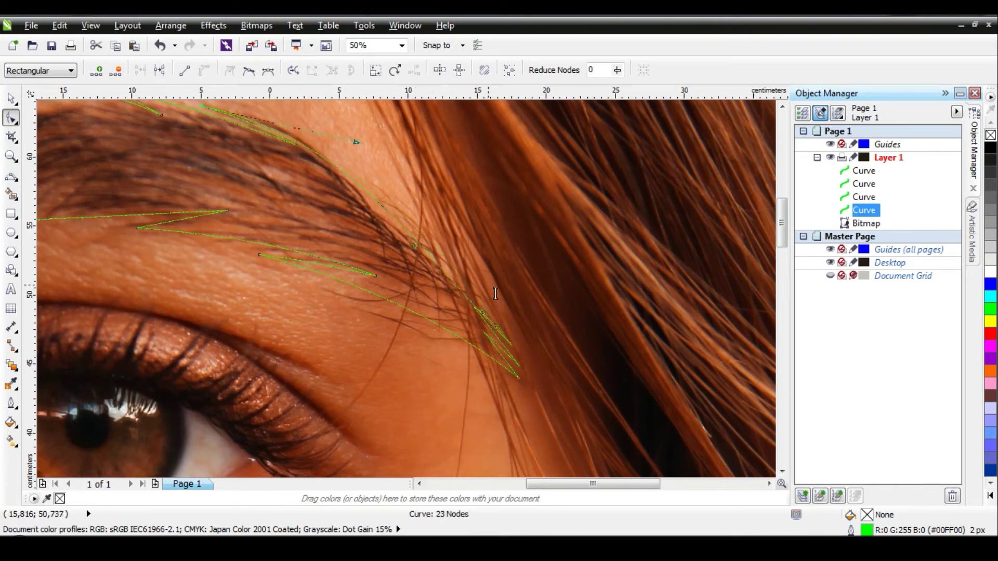
scroll(497, 338, up, 3)
click(422, 230)
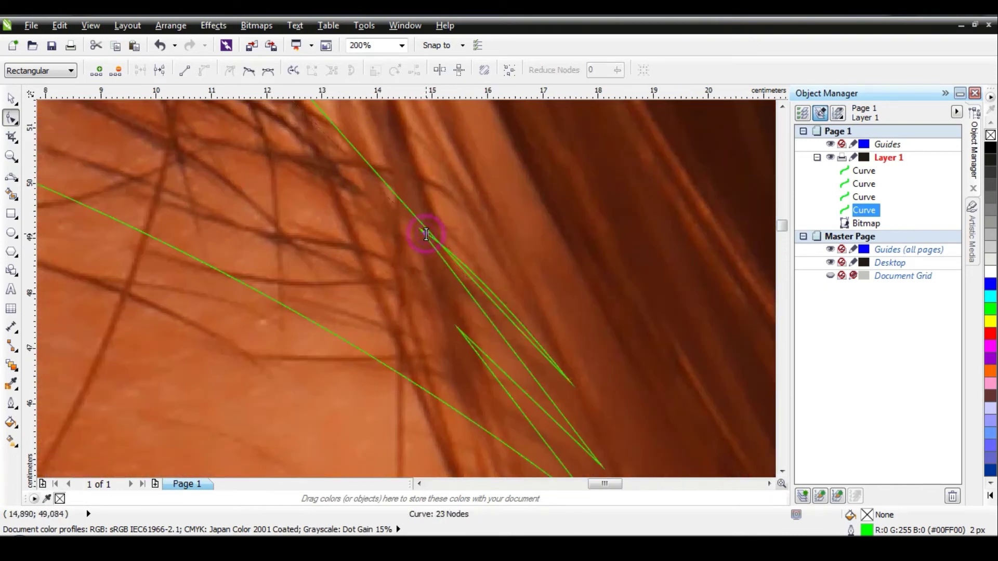
drag(424, 233, 428, 261)
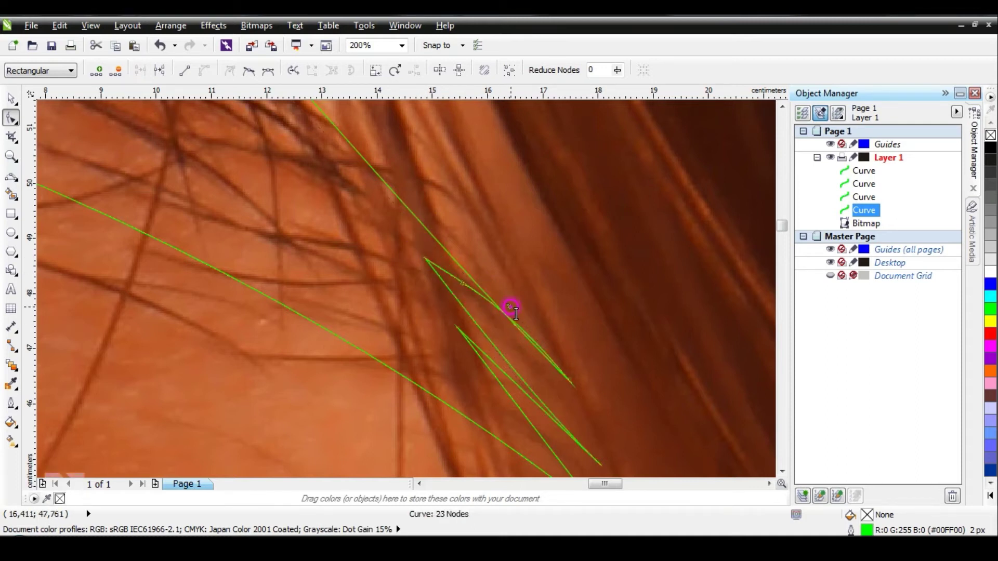
drag(512, 308, 519, 345)
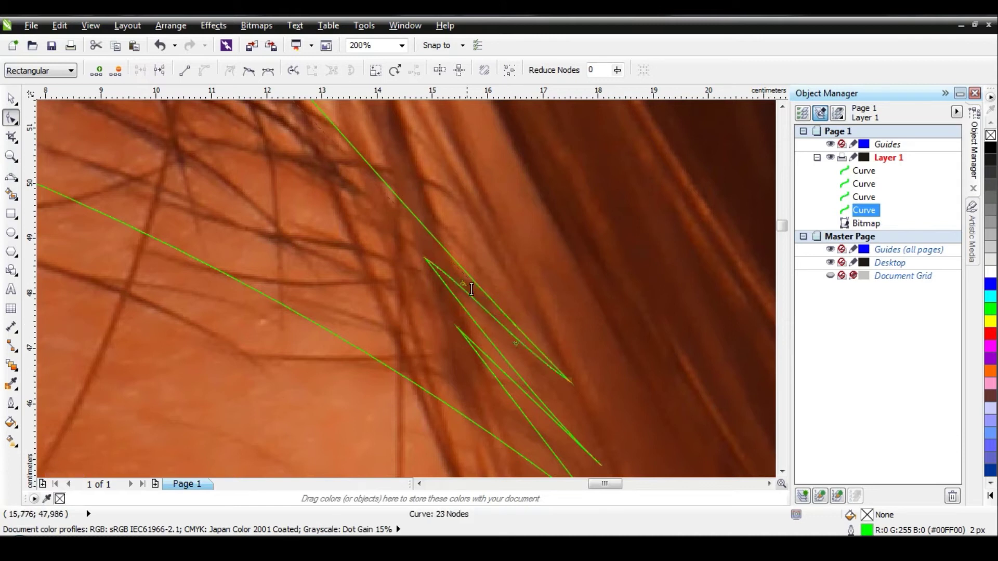
drag(469, 292, 471, 304)
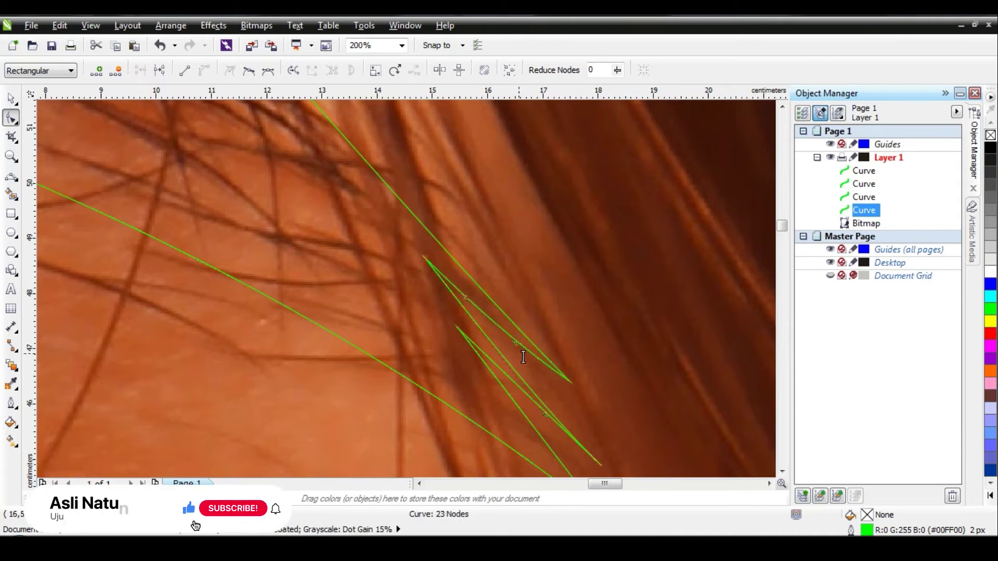
scroll(524, 343, down, 2)
scroll(525, 284, down, 1)
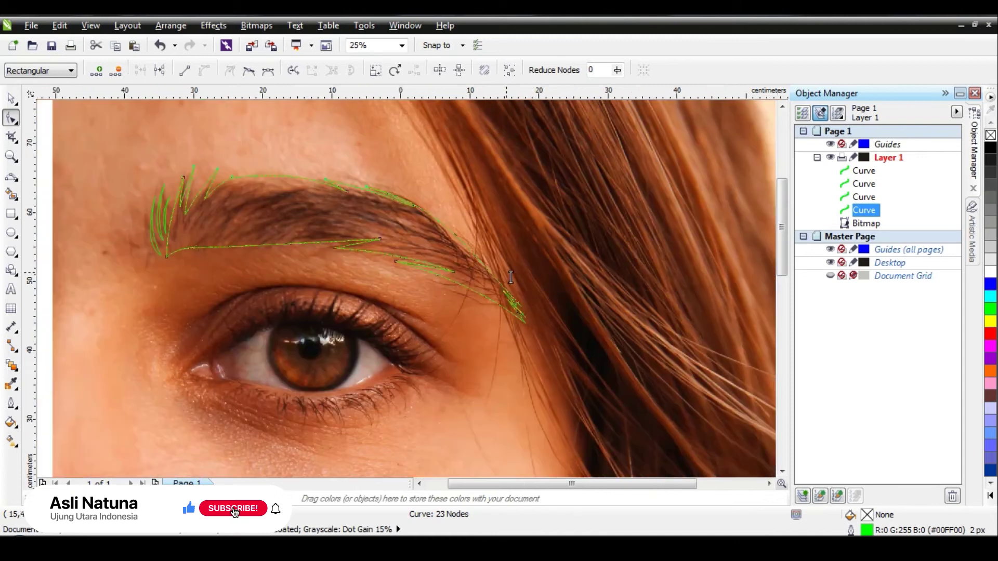
click(11, 97)
click(165, 284)
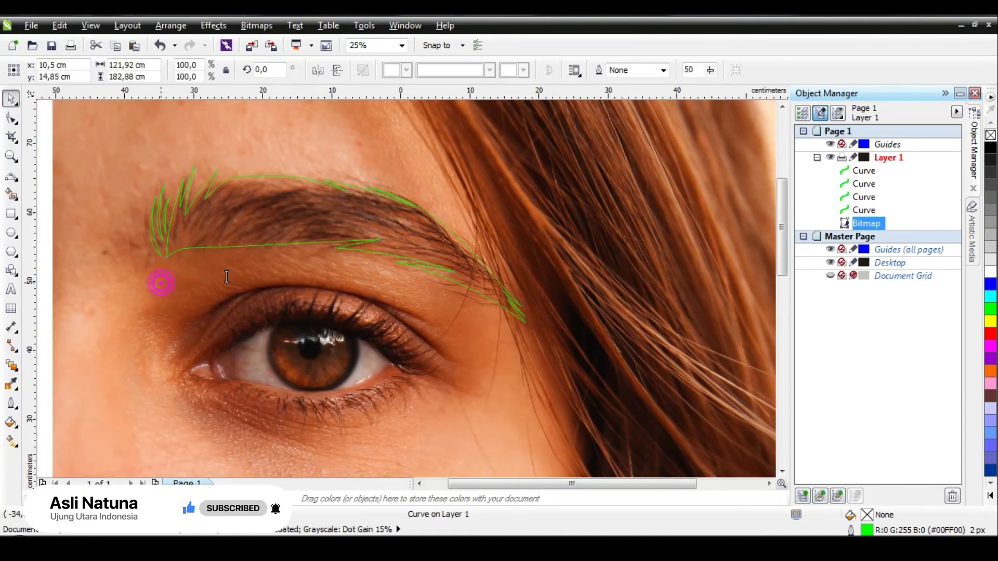
scroll(352, 278, down, 1)
scroll(347, 240, down, 1)
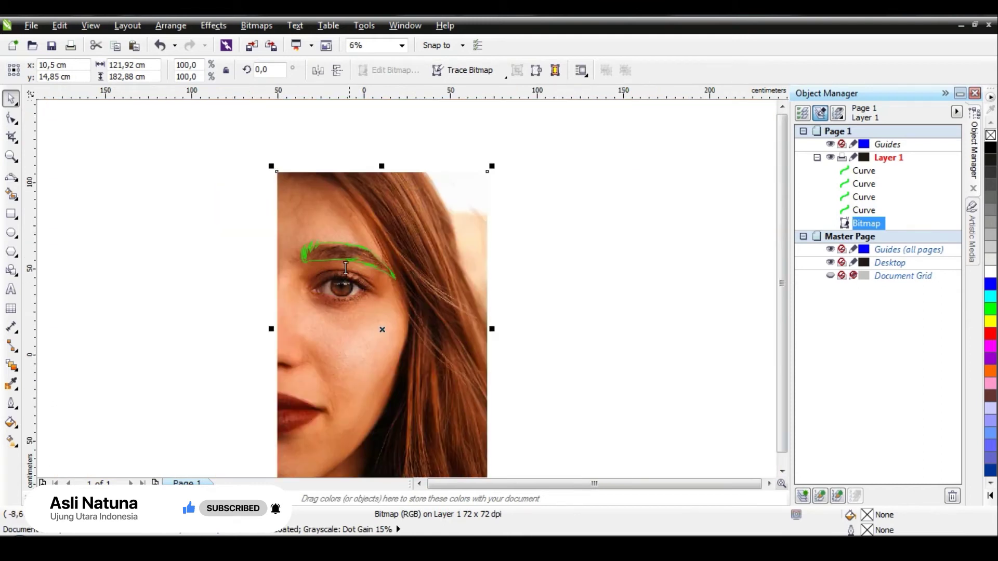
scroll(340, 263, up, 1)
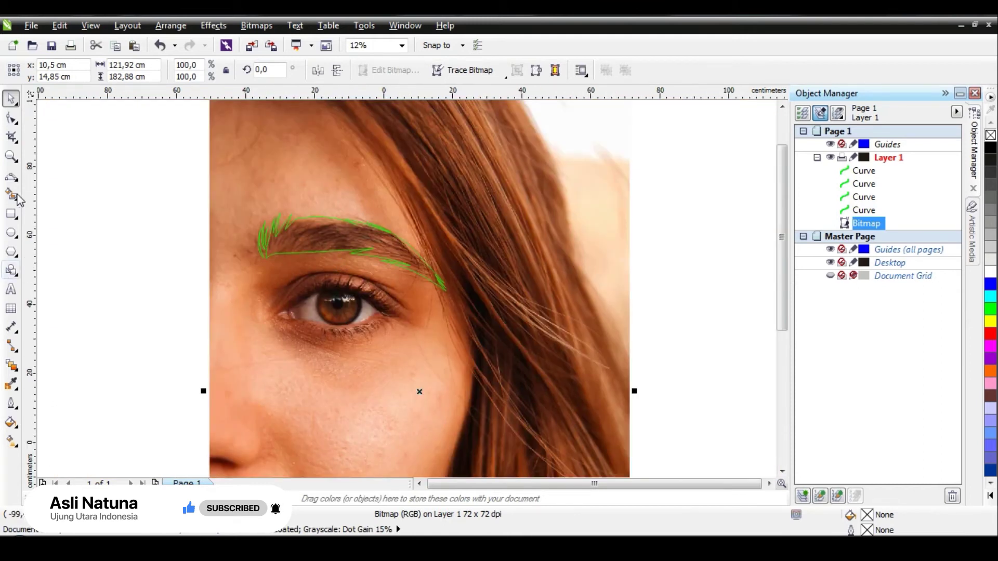
click(11, 176)
scroll(315, 250, up, 1)
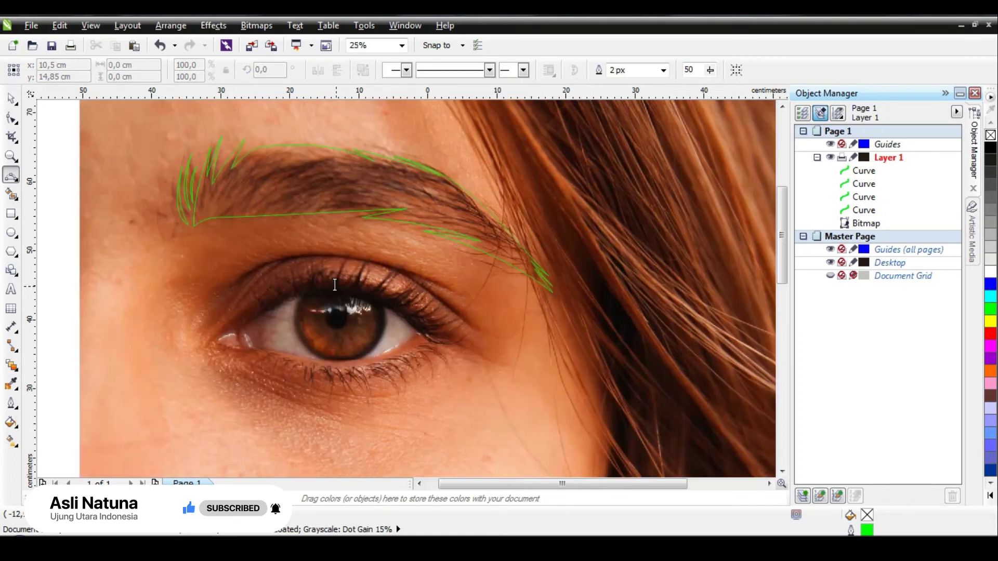
scroll(315, 250, up, 1)
scroll(317, 272, down, 1)
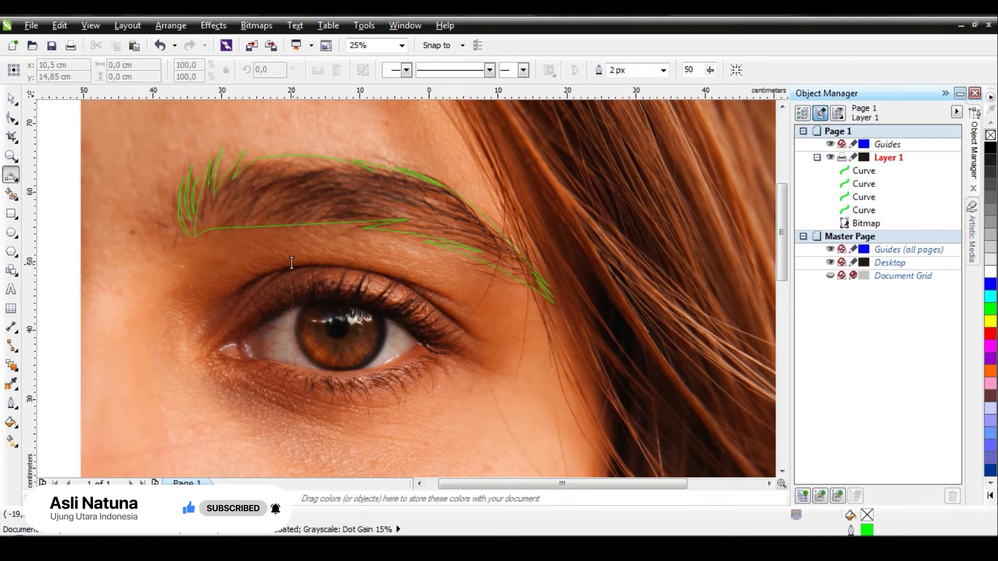
scroll(291, 262, up, 1)
scroll(291, 262, down, 1)
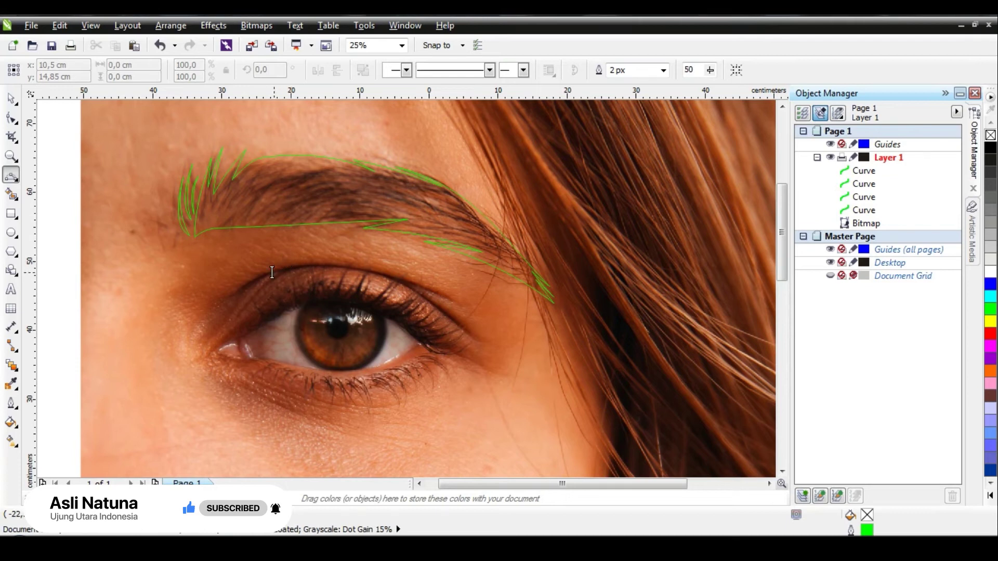
scroll(249, 279, up, 1)
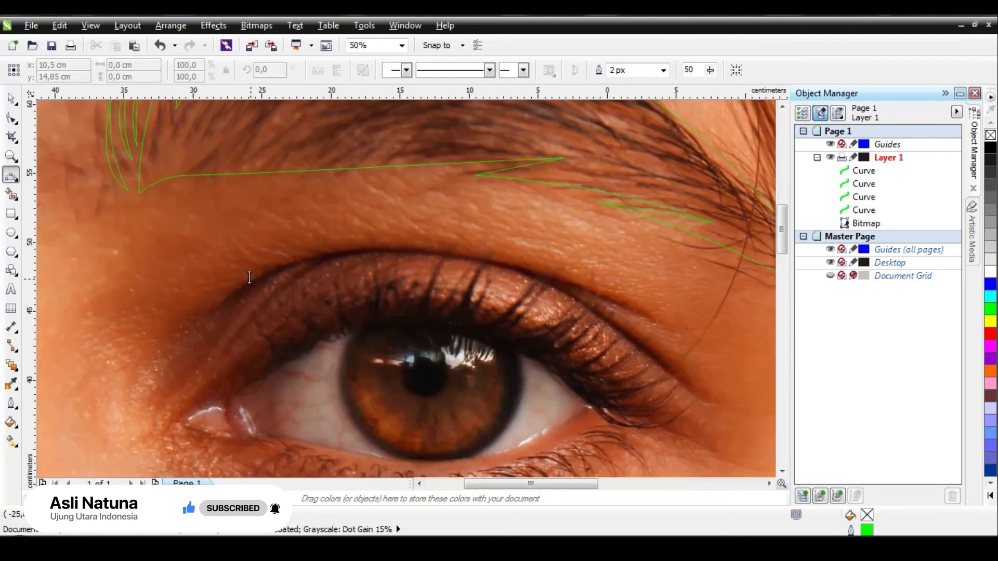
- Draw a 3-point green curve spanning the eyelid crease from its inner to outer end
click(216, 309)
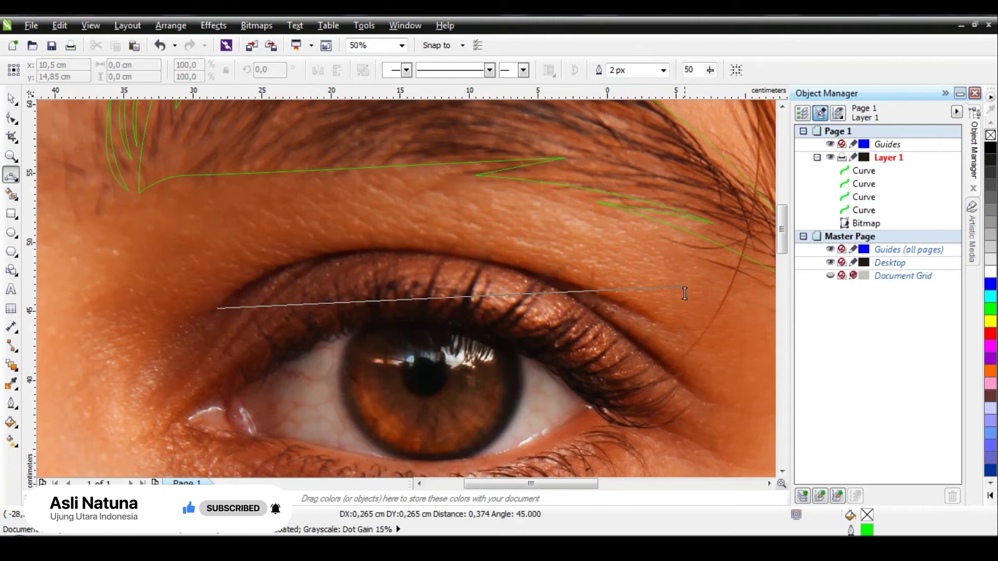
click(657, 318)
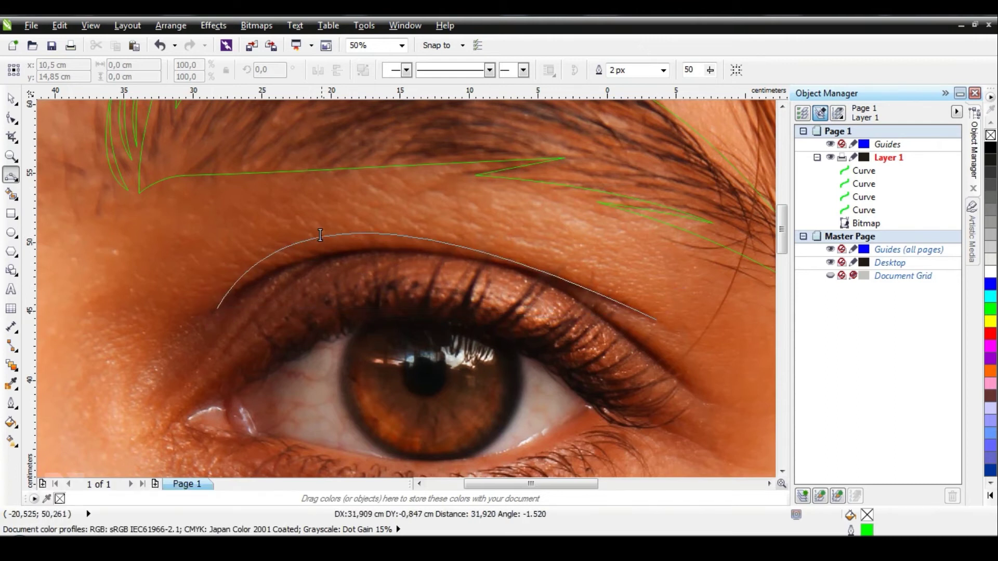
click(355, 243)
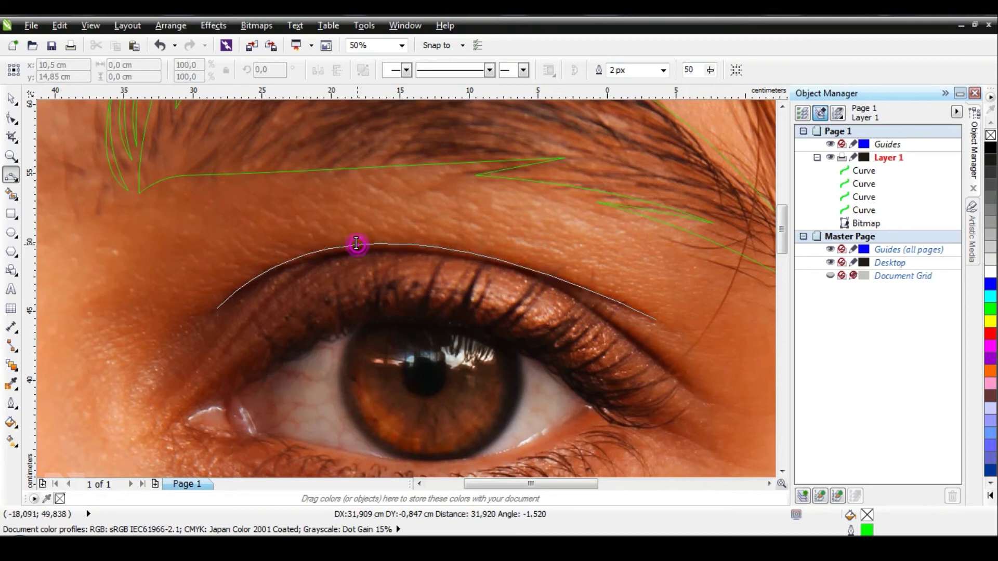
mouse_move(218, 309)
mouse_down()
mouse_move(510, 306)
mouse_move(656, 320)
mouse_up()
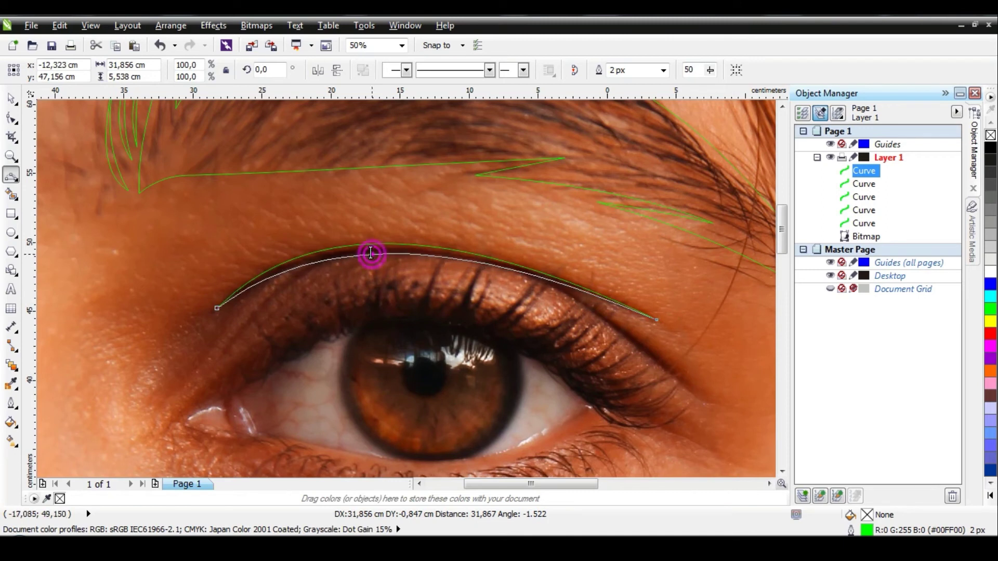
click(370, 252)
- Round the crease curve by pulling its control handle to fit the crease
click(10, 119)
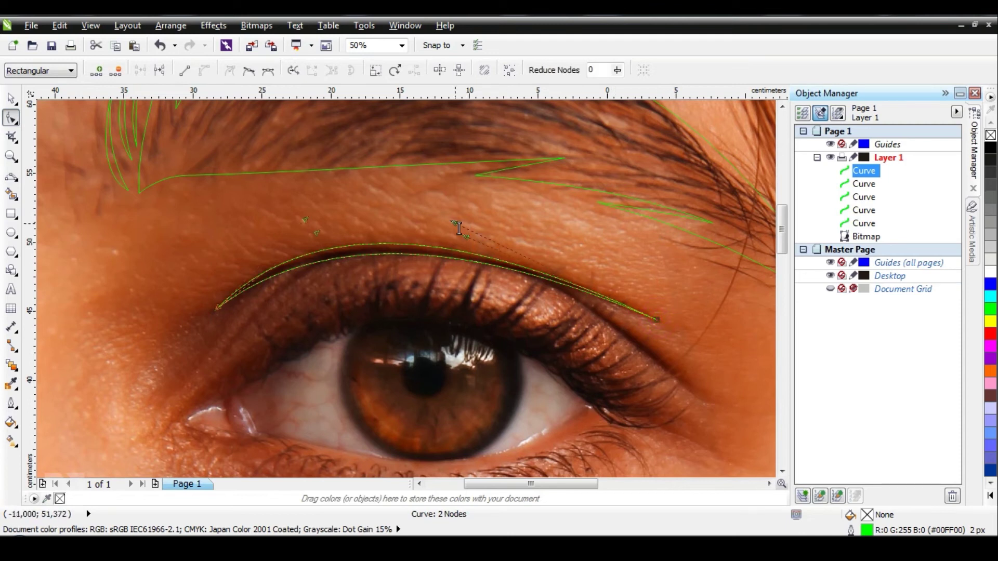
drag(466, 224, 495, 232)
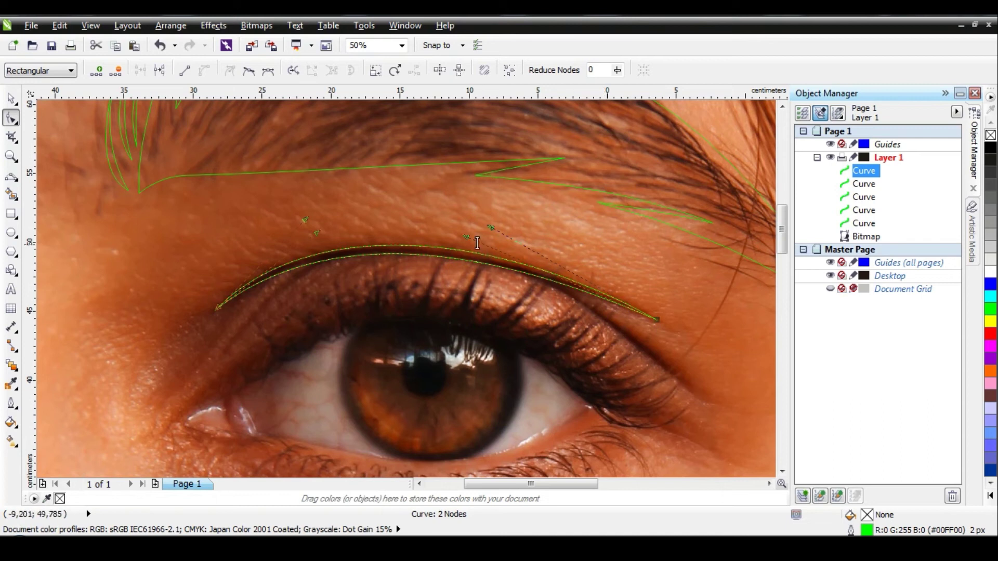
click(470, 238)
click(654, 323)
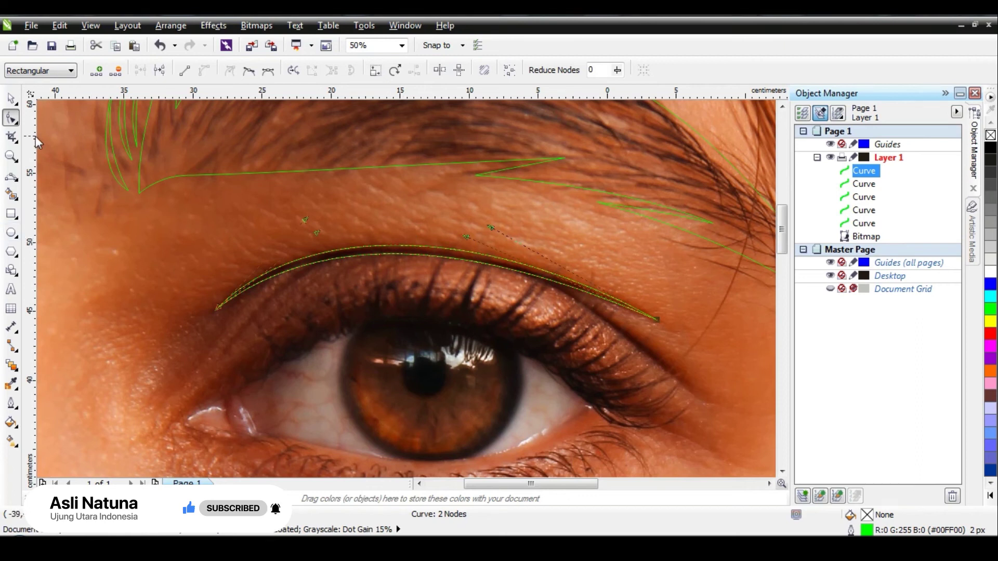
click(11, 176)
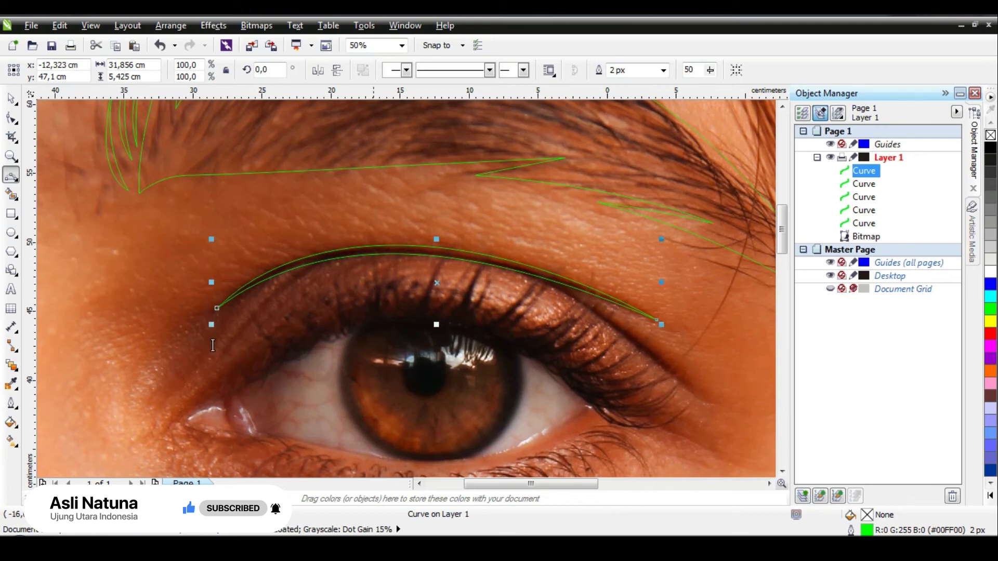
- Draw a 3-point curve along the upper lash line from the inner corner past the outer lashes
click(222, 352)
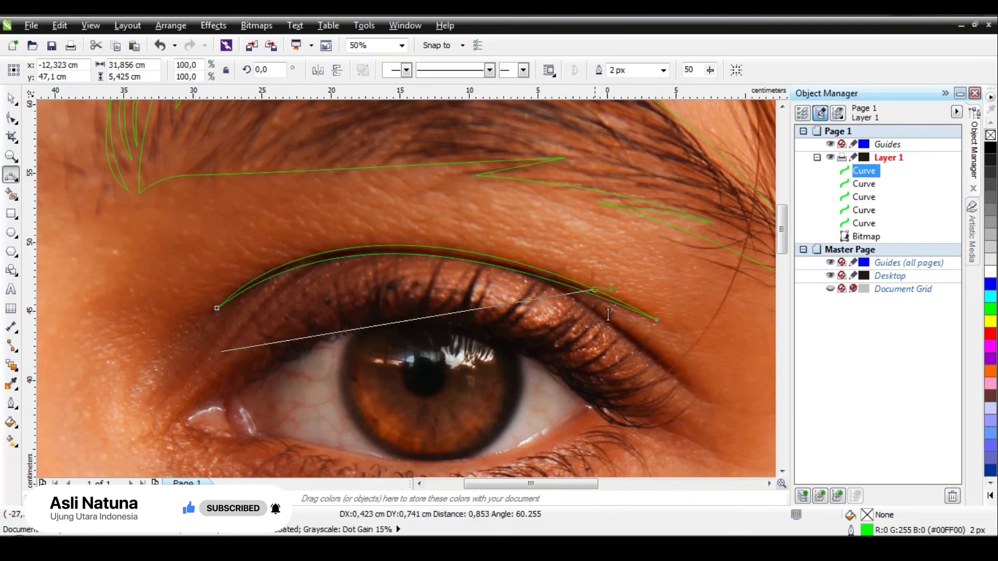
click(692, 393)
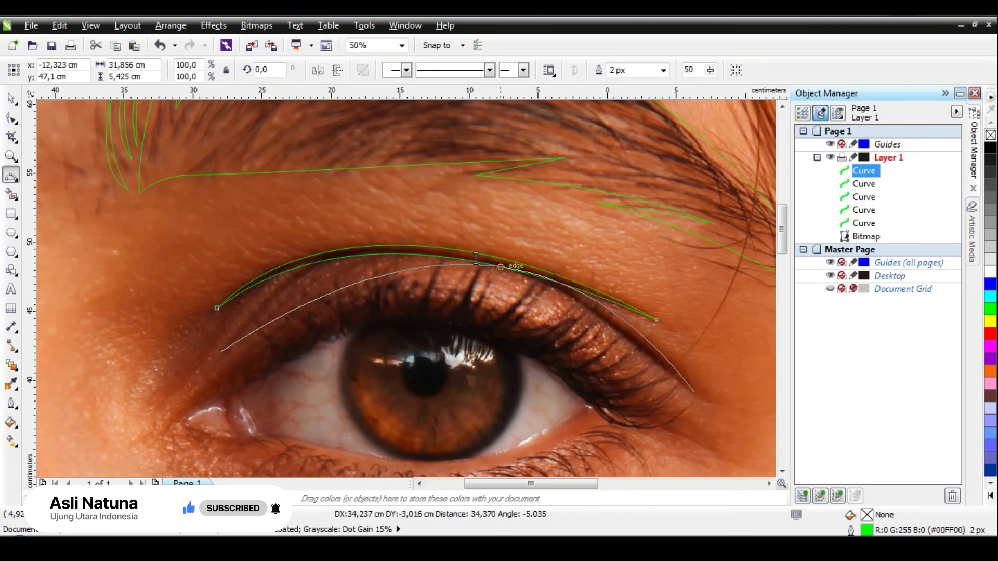
click(396, 251)
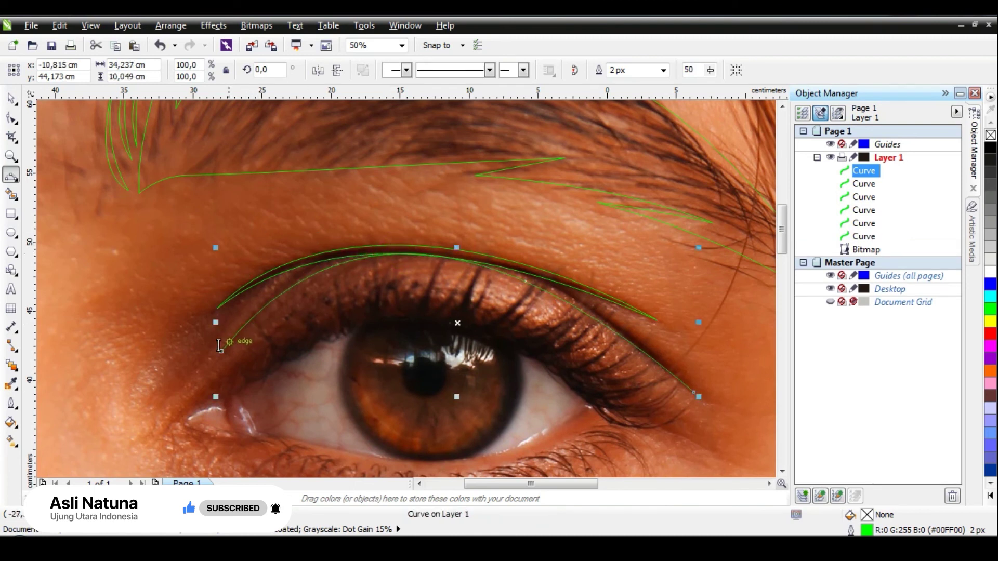
click(221, 352)
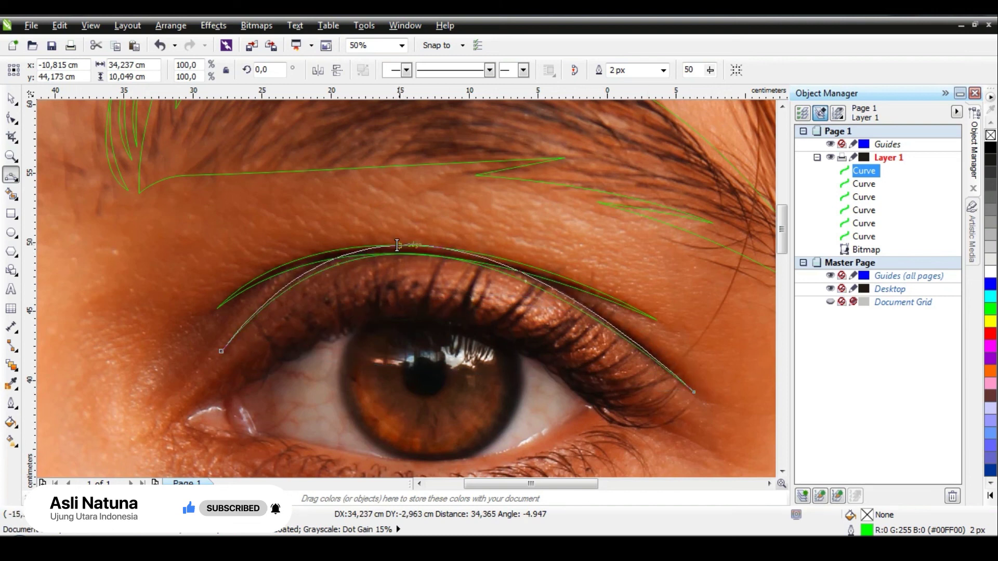
click(404, 244)
- Adjust the lash curve's handles so it hugs the lashes out to the outer corner
click(9, 119)
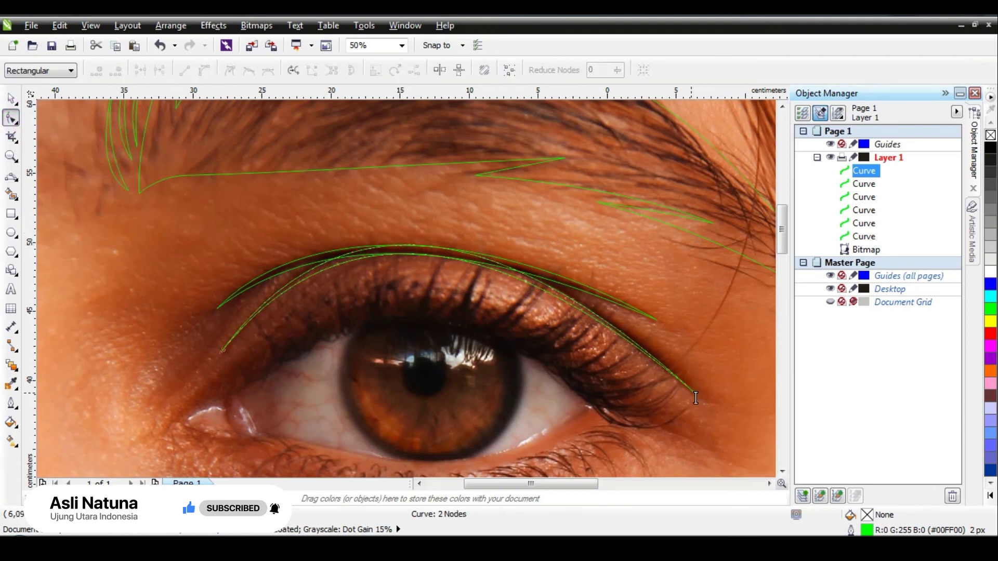
click(692, 395)
drag(492, 210, 530, 227)
drag(335, 199, 322, 202)
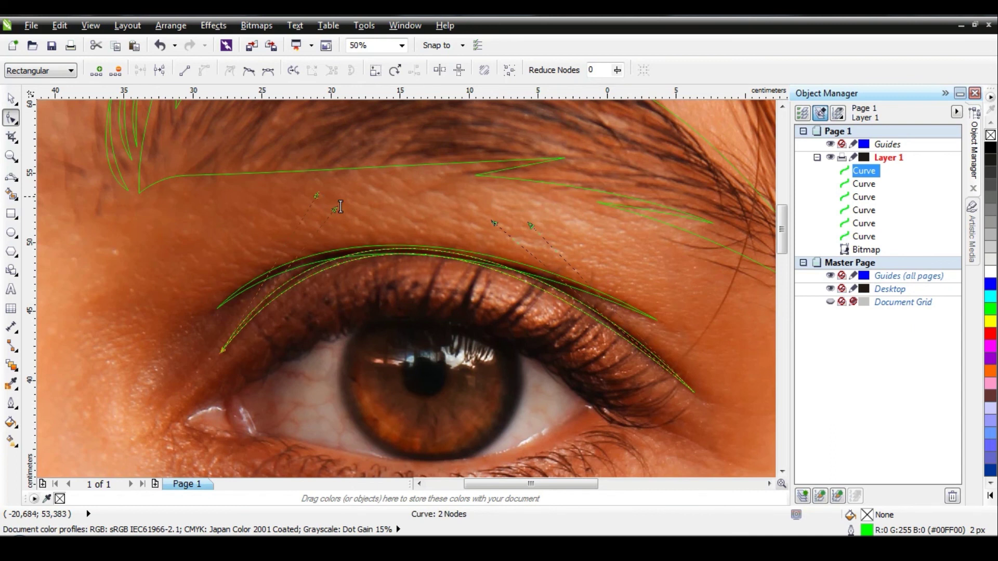
click(13, 95)
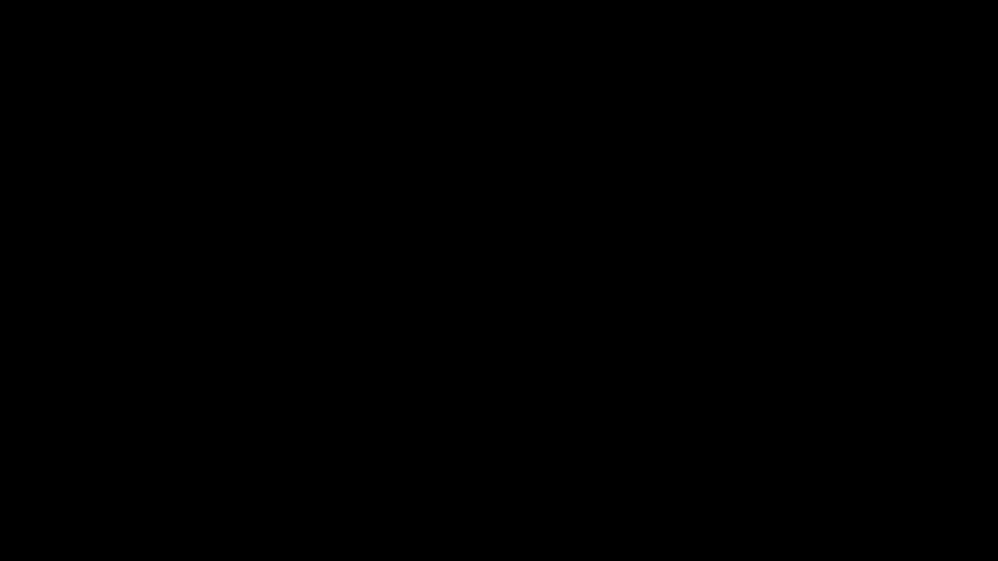